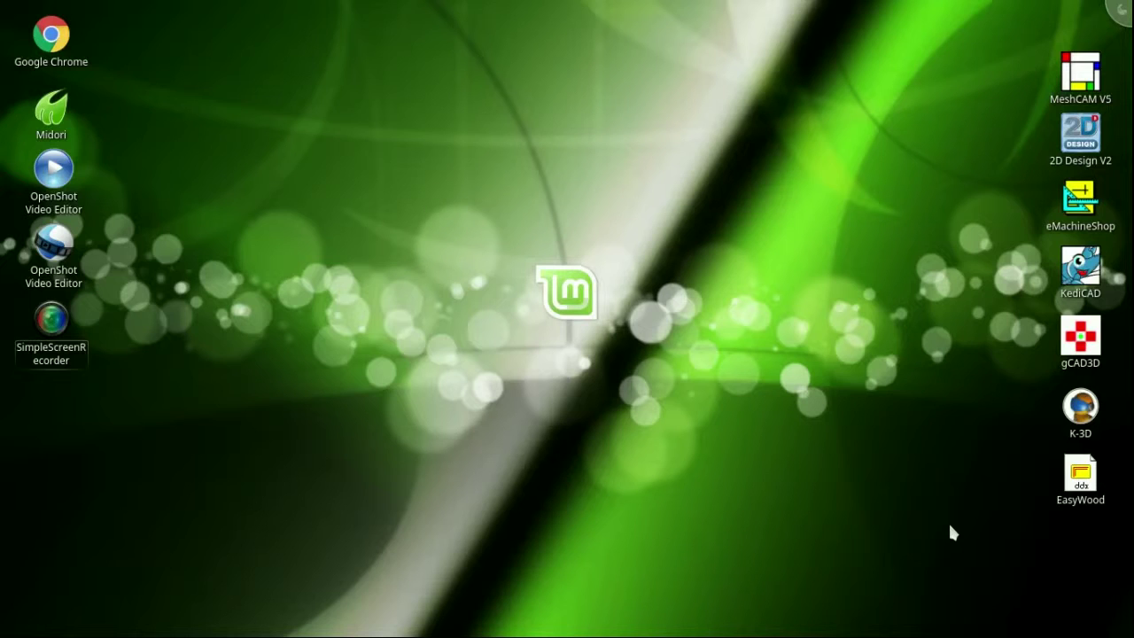
- Launch eMachineShop from the desktop so the Quick start.ems tutorial drawing opens
left_click(1079, 205)
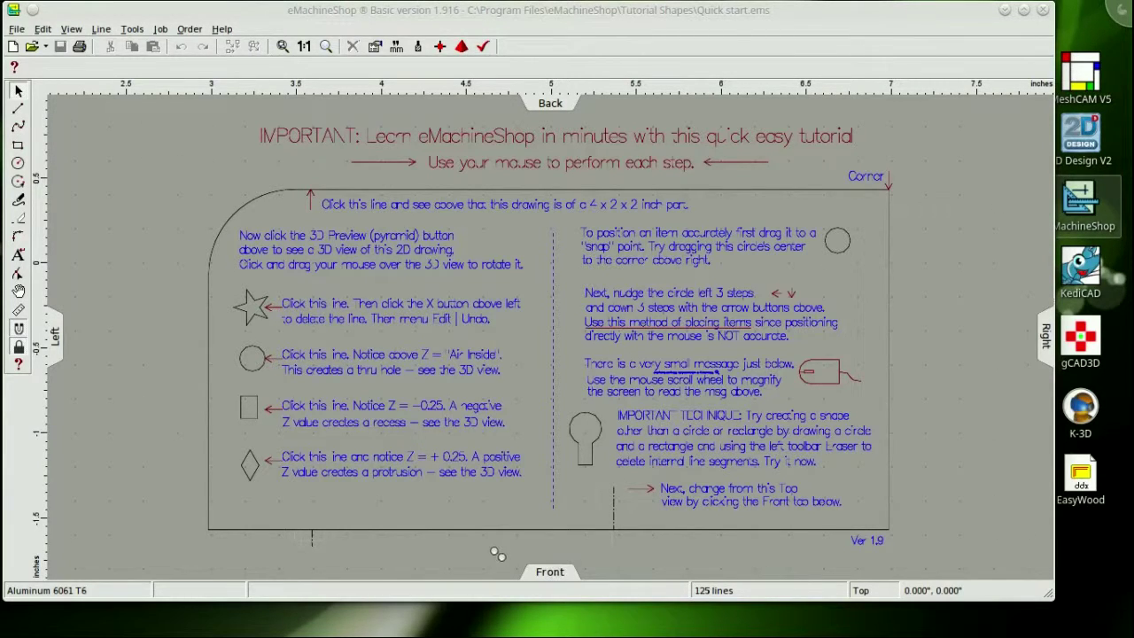
- View the tutorial's front and top views, then start a new blank design
left_click(550, 570)
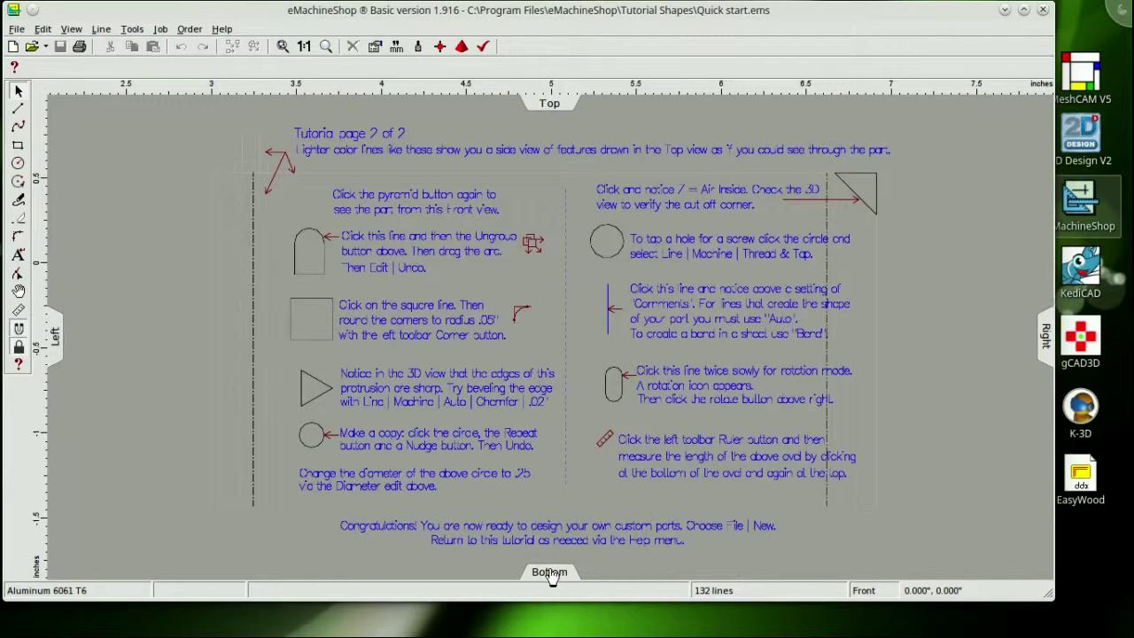
left_click(540, 104)
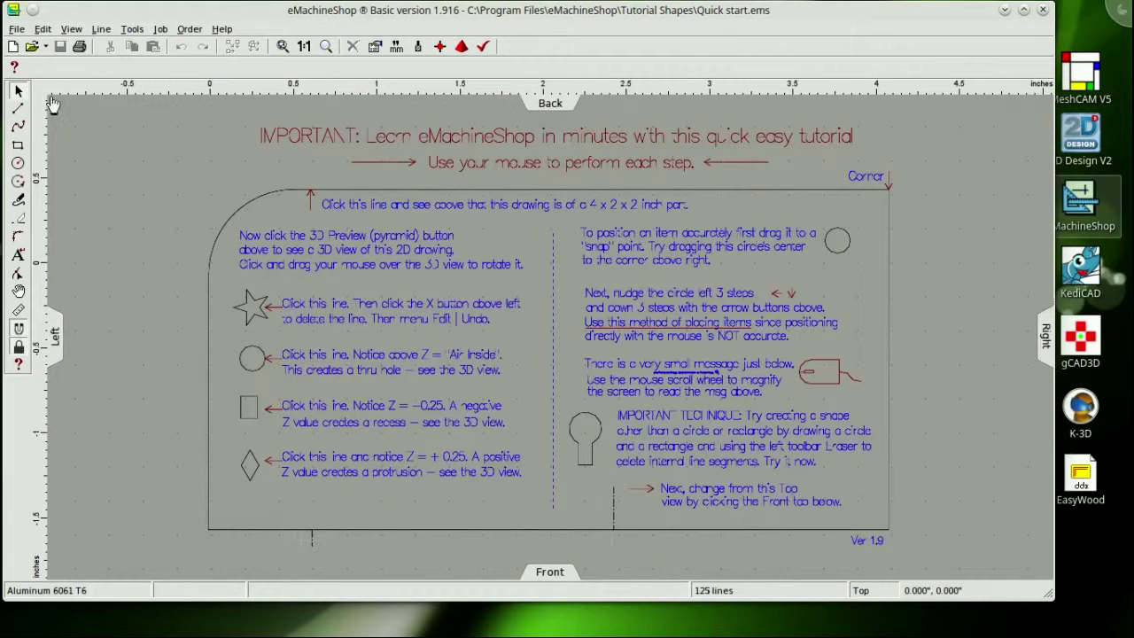
left_click(17, 29)
left_click(34, 43)
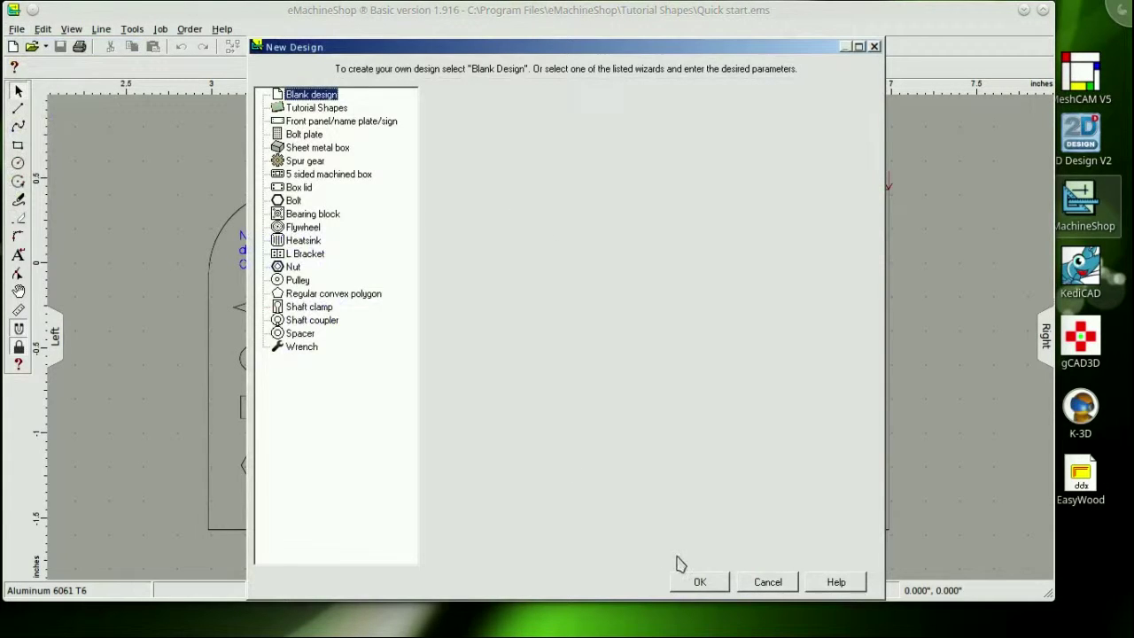
left_click(699, 582)
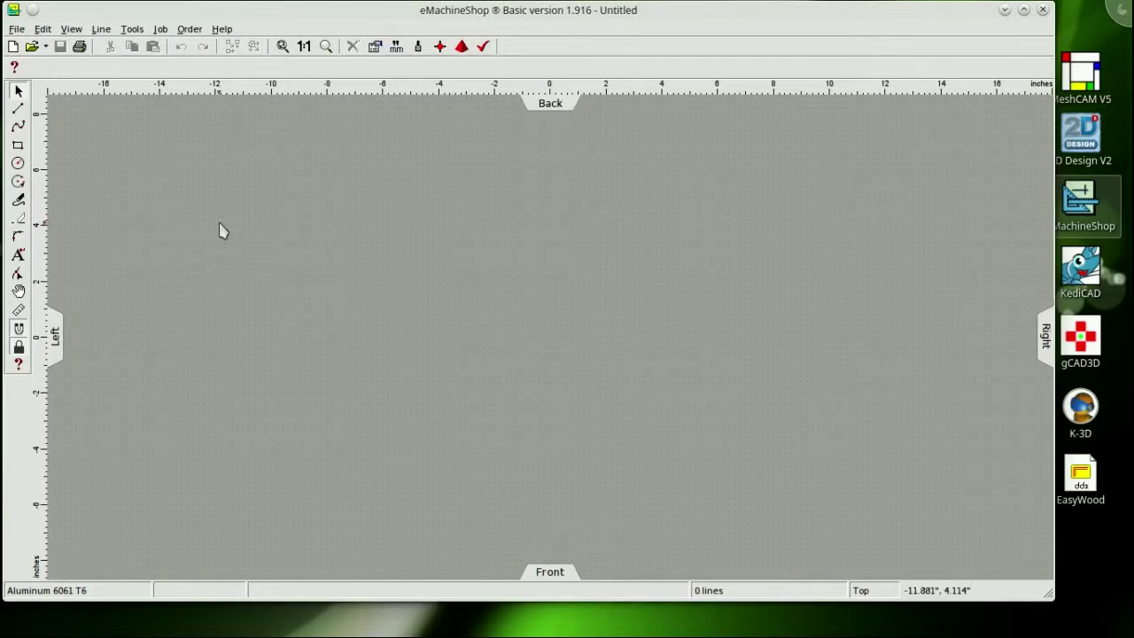
- Add a circle, repeat it into a stack of copies, and switch circle sizing to radius
key("ctrl+v")
key("Right")
key("Right")
key("Right")
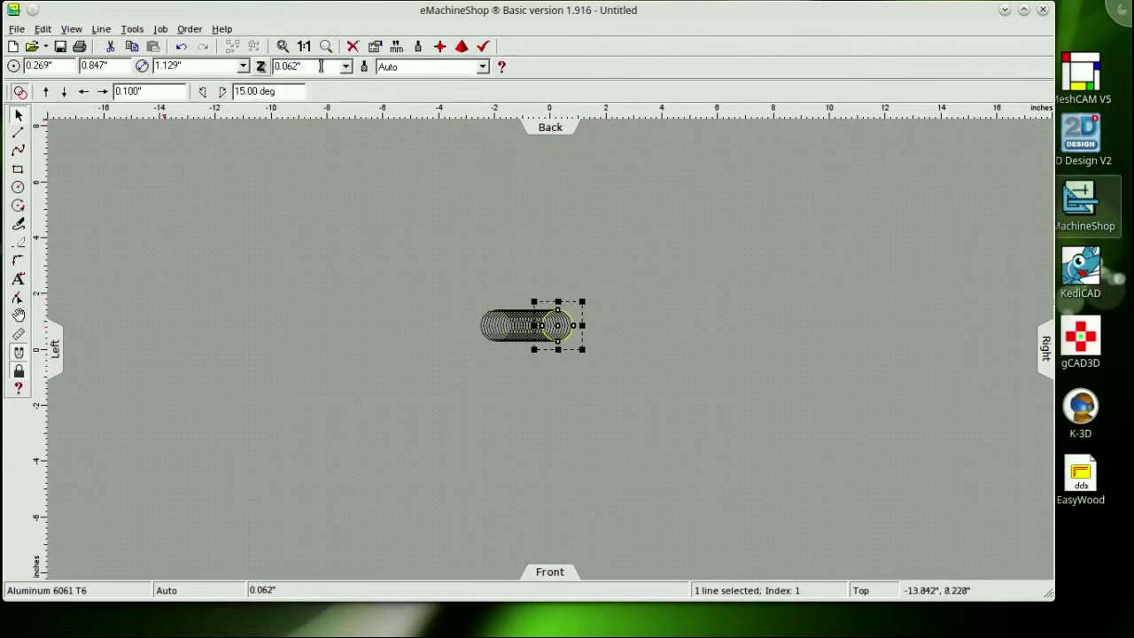
type("4.4")
left_click(555, 326)
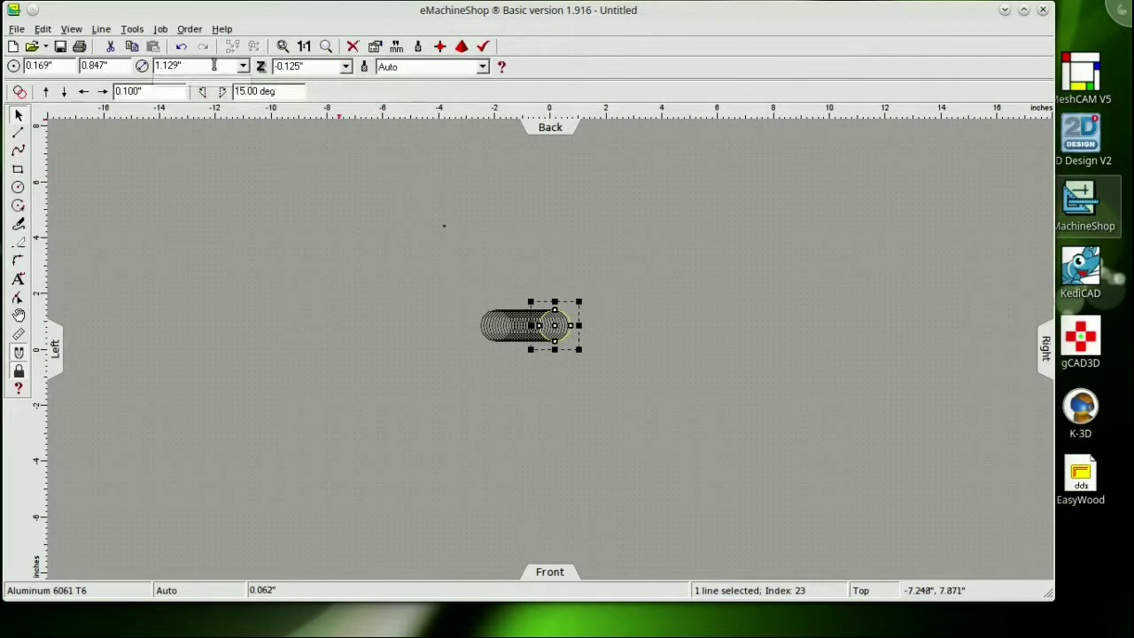
type(".063")
left_click(142, 66)
key("Escape")
- Move the right-end circle of the stack to Y 2
left_click(554, 325)
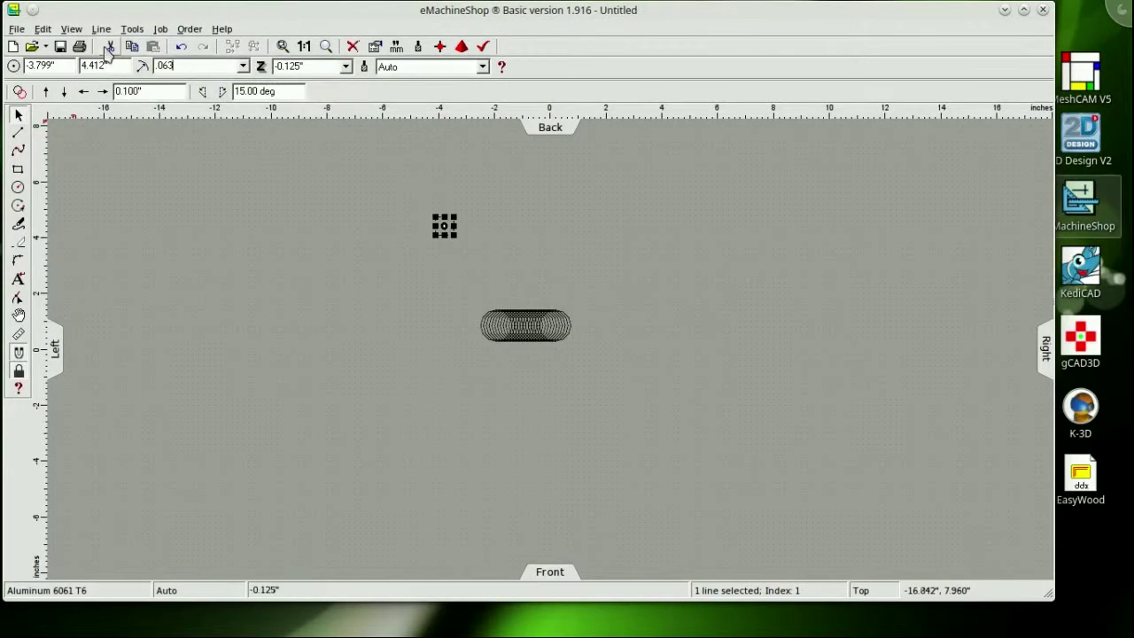
type(".06")
left_click(121, 66)
type("2")
key("Return")
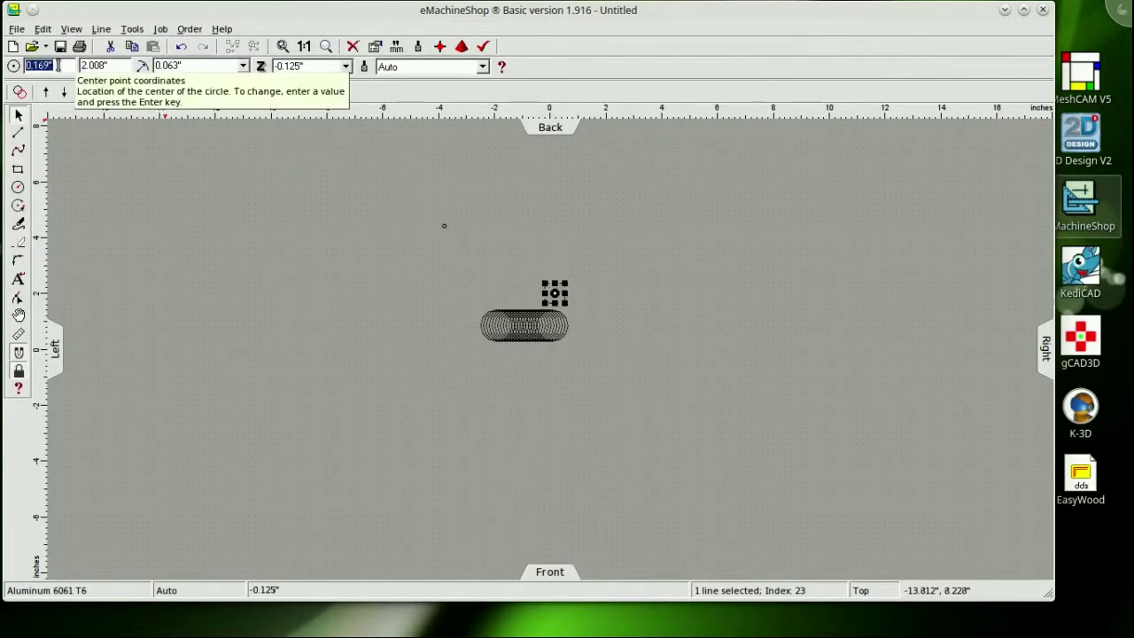
key("ctrl+z")
left_click(117, 65)
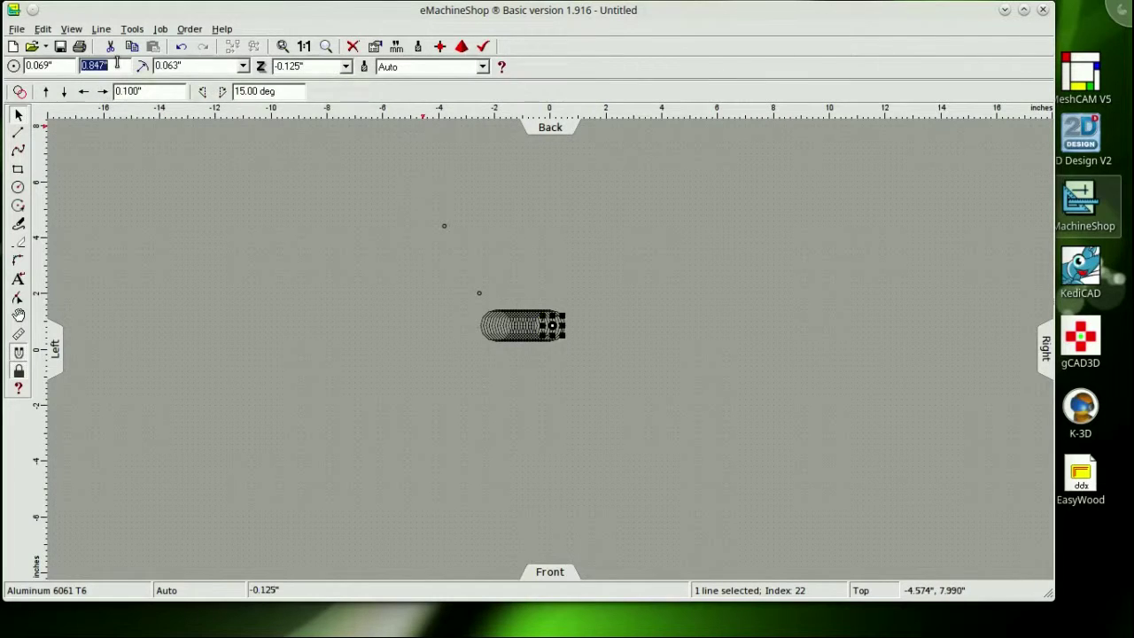
- Shrink circles to 0.063 radius and move them down to Y -2 as holes
left_click(483, 329)
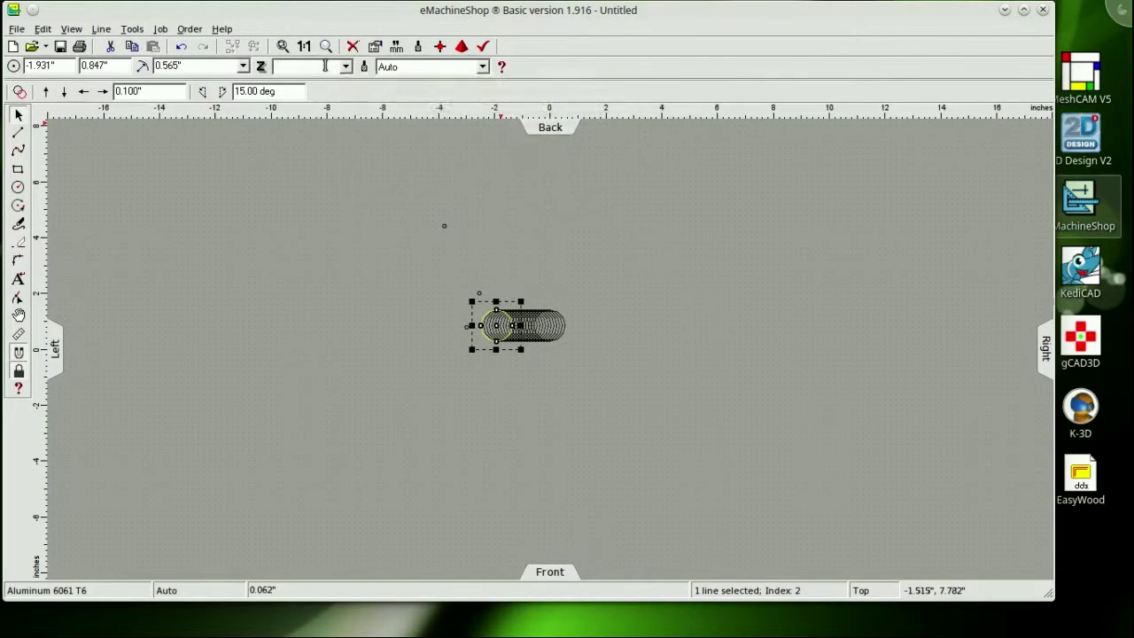
key("ctrl+z")
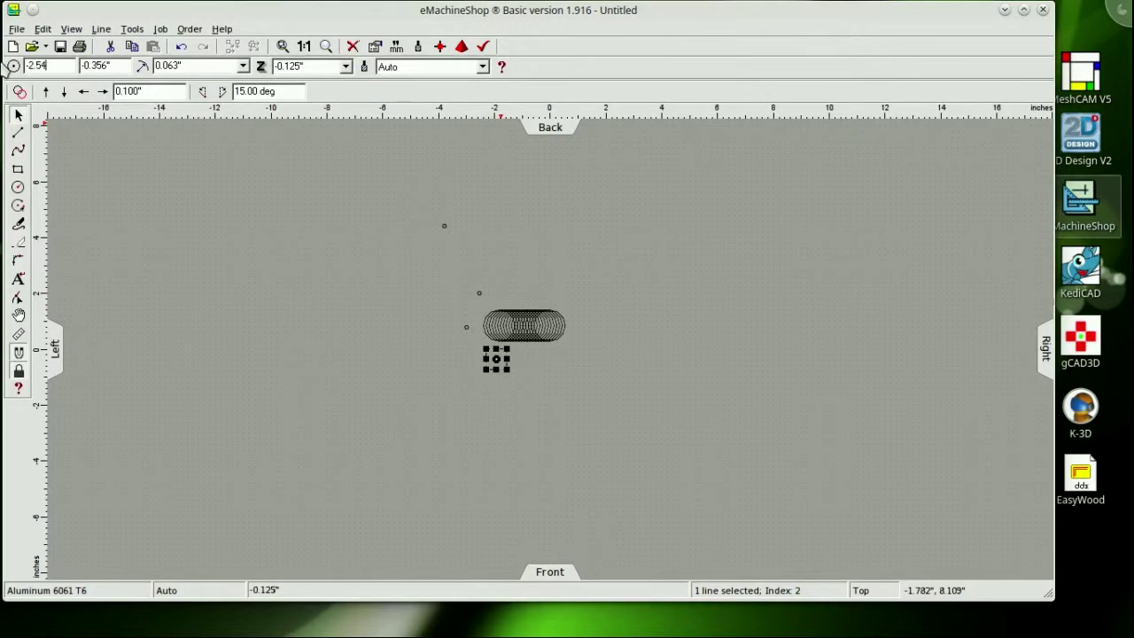
key("ctrl+z")
key("ctrl+z")
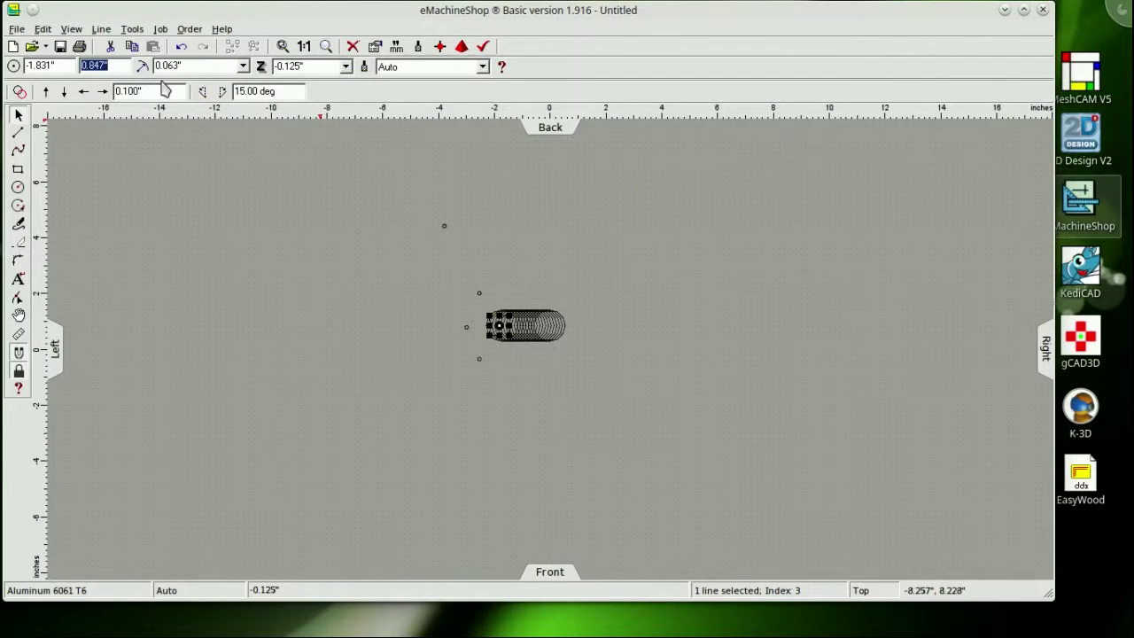
key("Return")
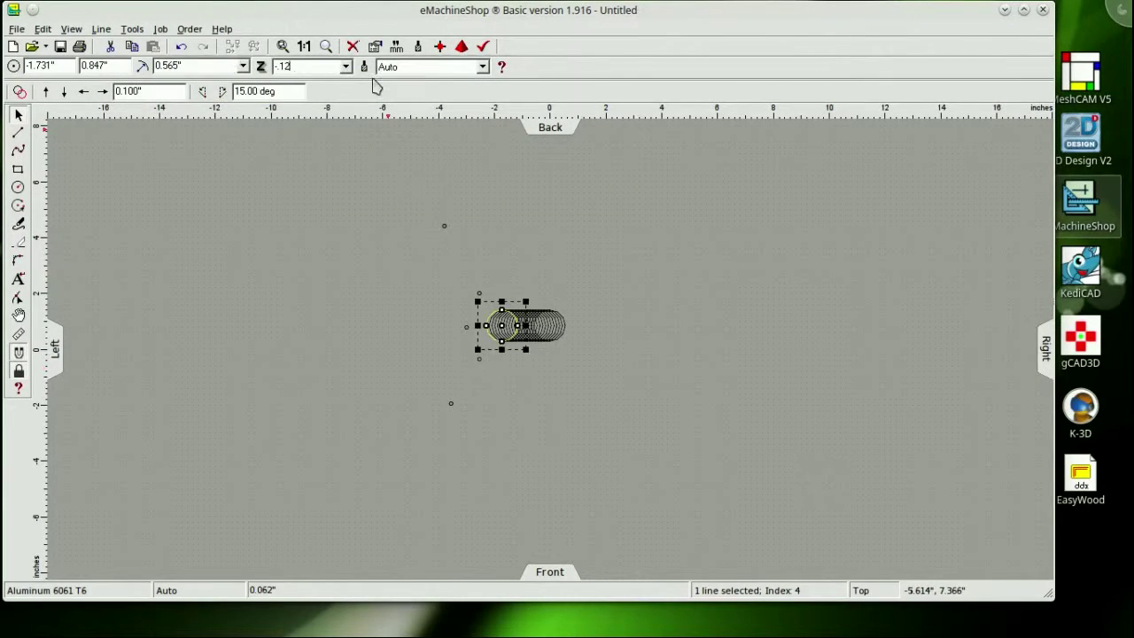
type("-2")
key("Return")
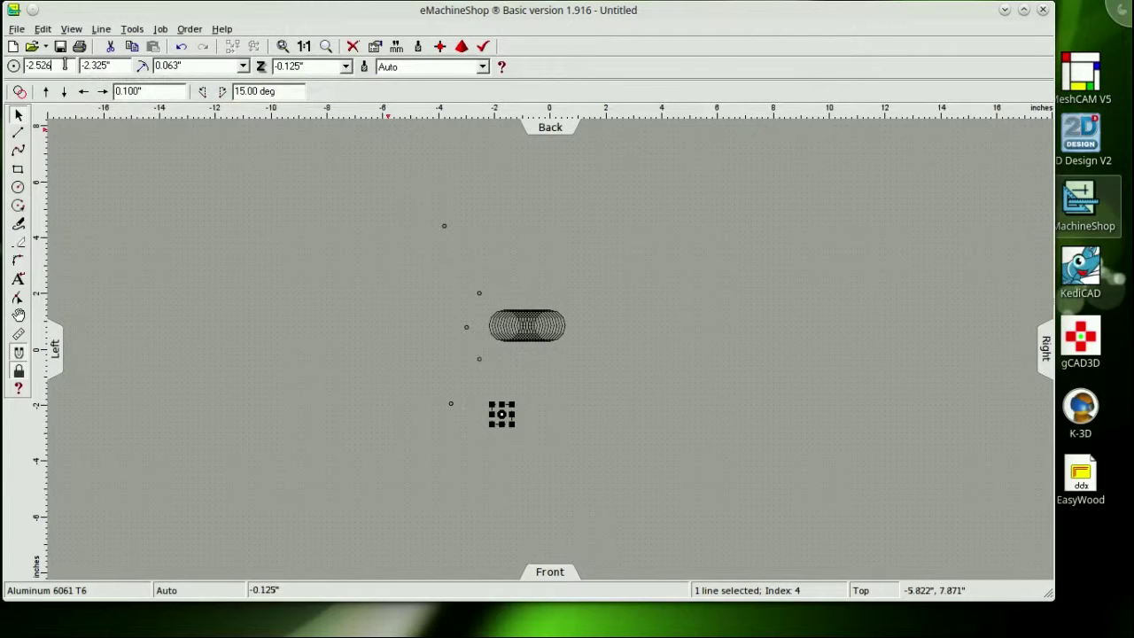
key("ctrl+z")
key("ctrl+z")
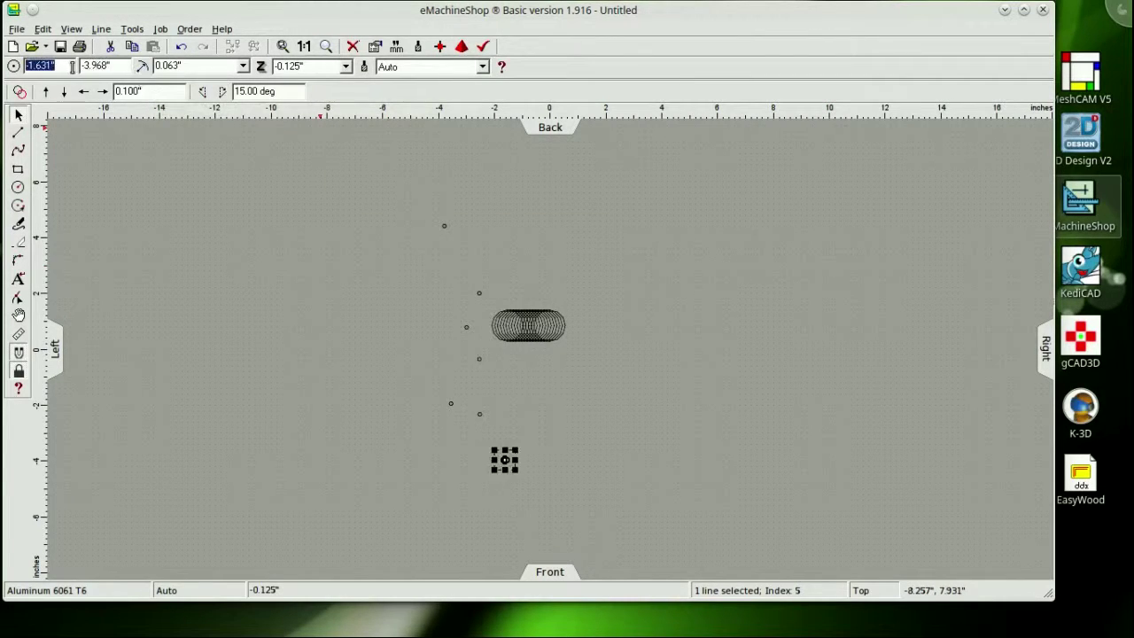
key("Return")
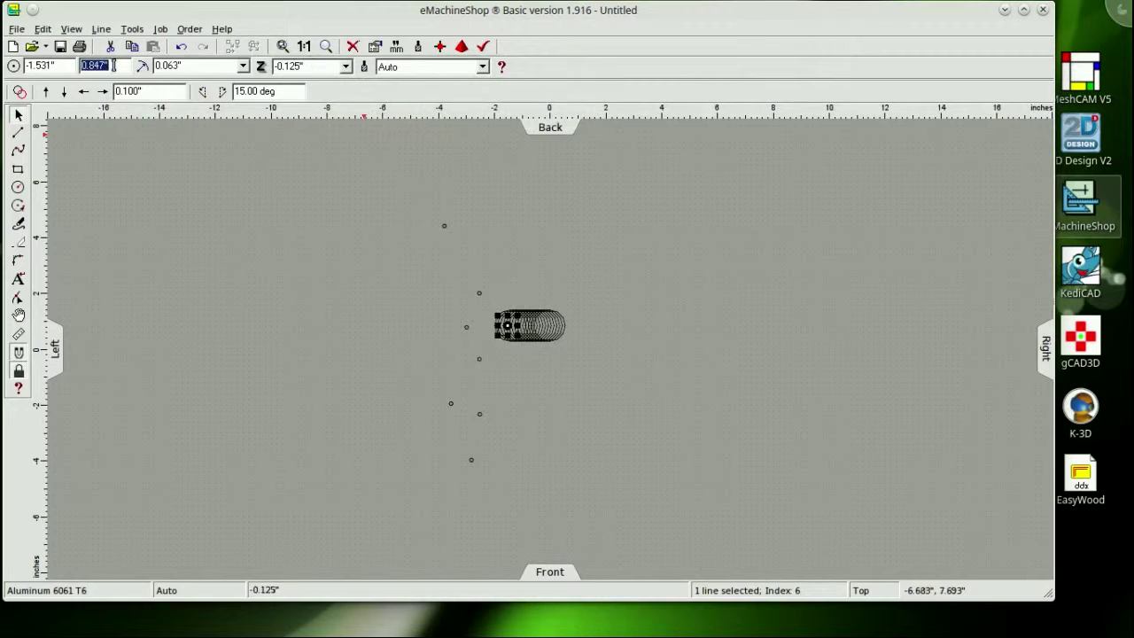
key("Return")
- Place more stacked circles as holes, including one at Y -1.445
key("Return")
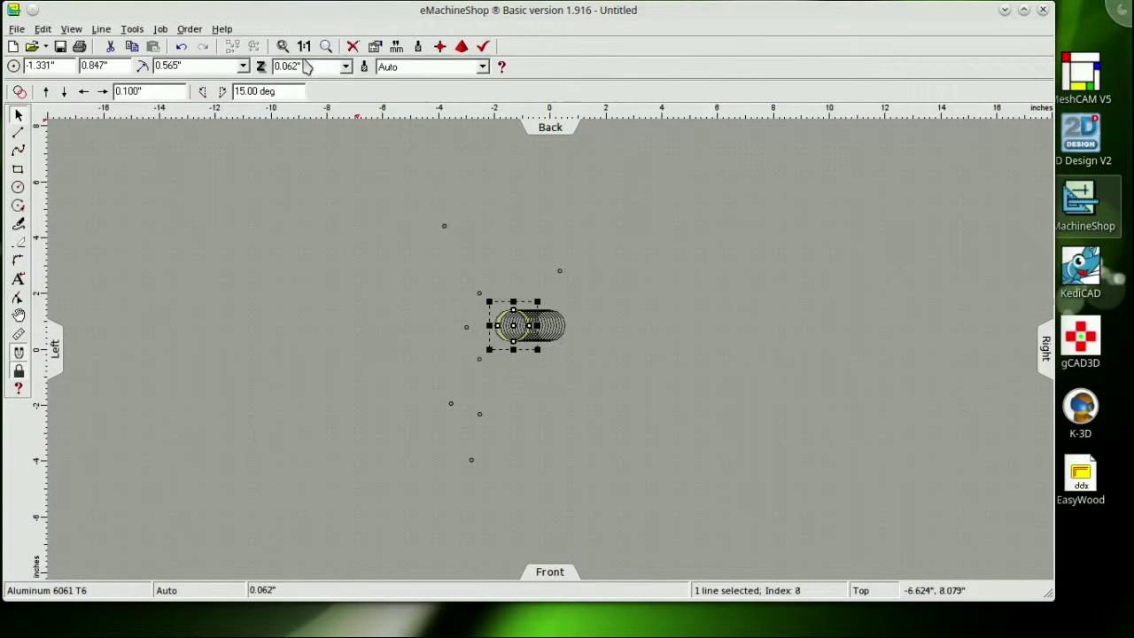
left_click(336, 65)
left_click(754, 409)
left_click(532, 325)
left_click(97, 66)
type("-1.445")
key("Return")
left_click(503, 331)
key("Return")
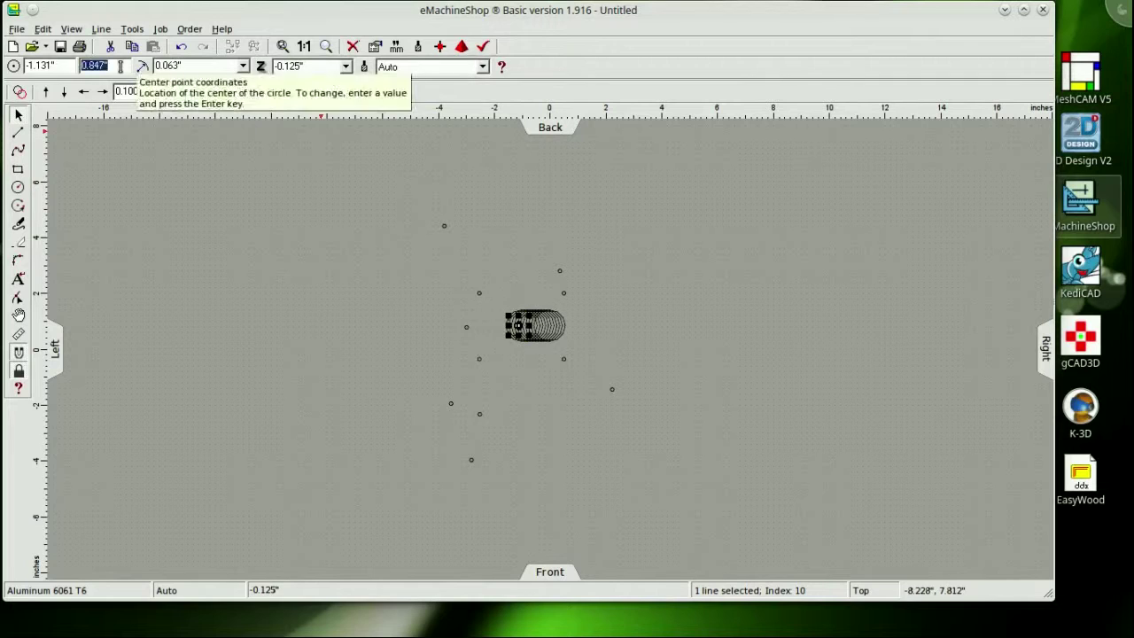
left_click(509, 346)
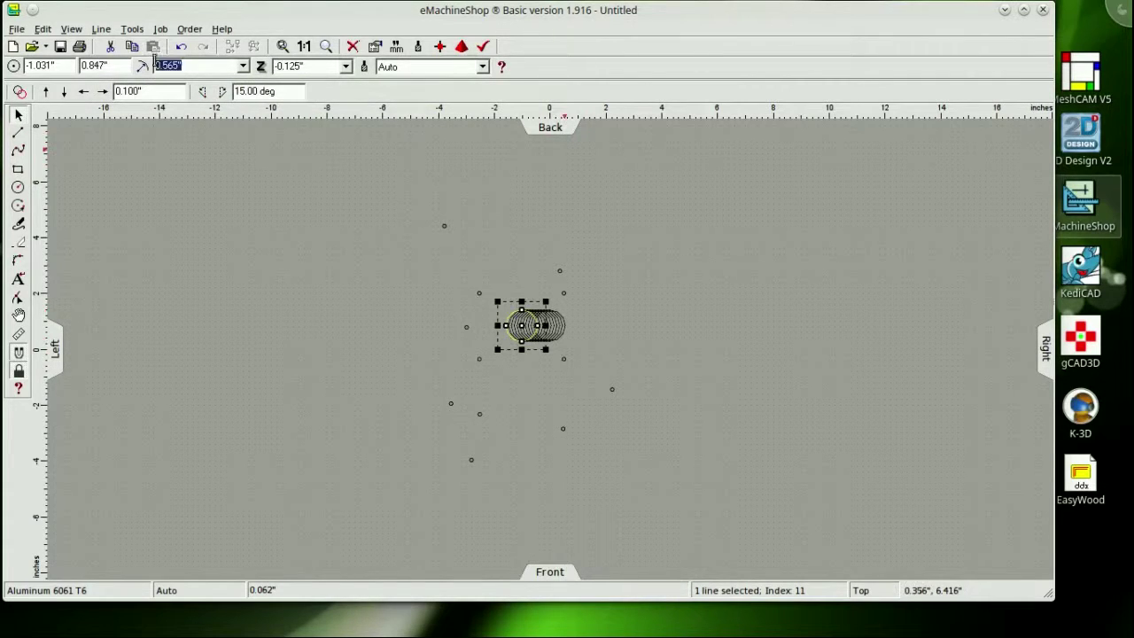
type("-3.968")
left_click(514, 346)
left_click(514, 345)
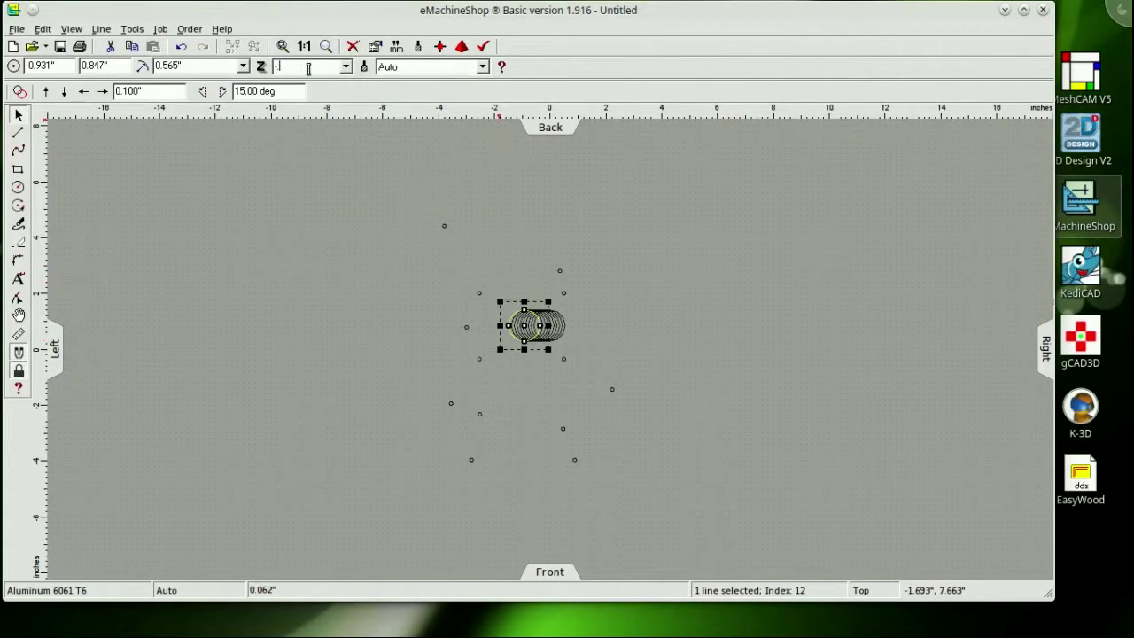
key("Return")
- Move several stacked circles out to new hole positions with fresh X and Y values
key("Return")
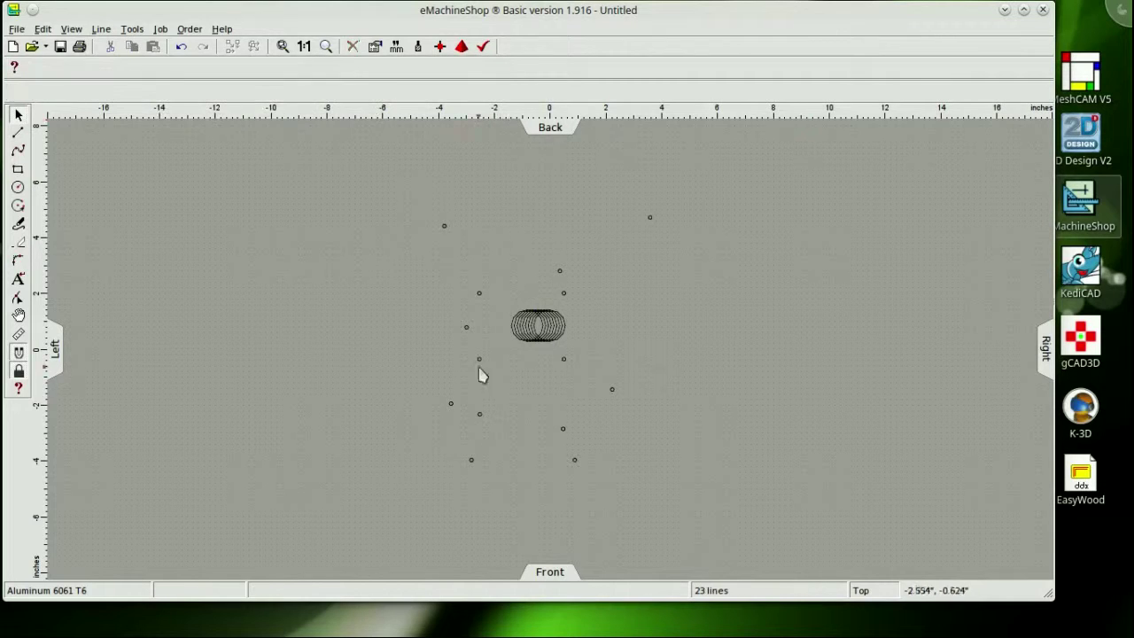
left_click(519, 325)
left_click(527, 325)
key("Return")
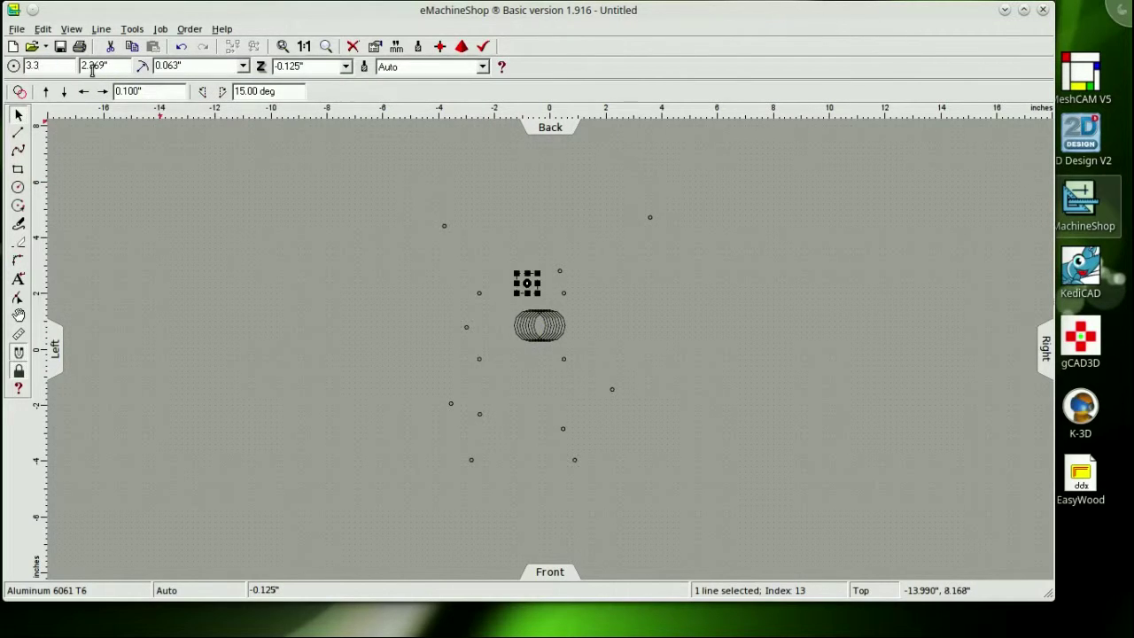
left_click(530, 326)
key("Return")
left_click(522, 345)
- Reposition further circles from the central stack to their hole coordinates
key("Return")
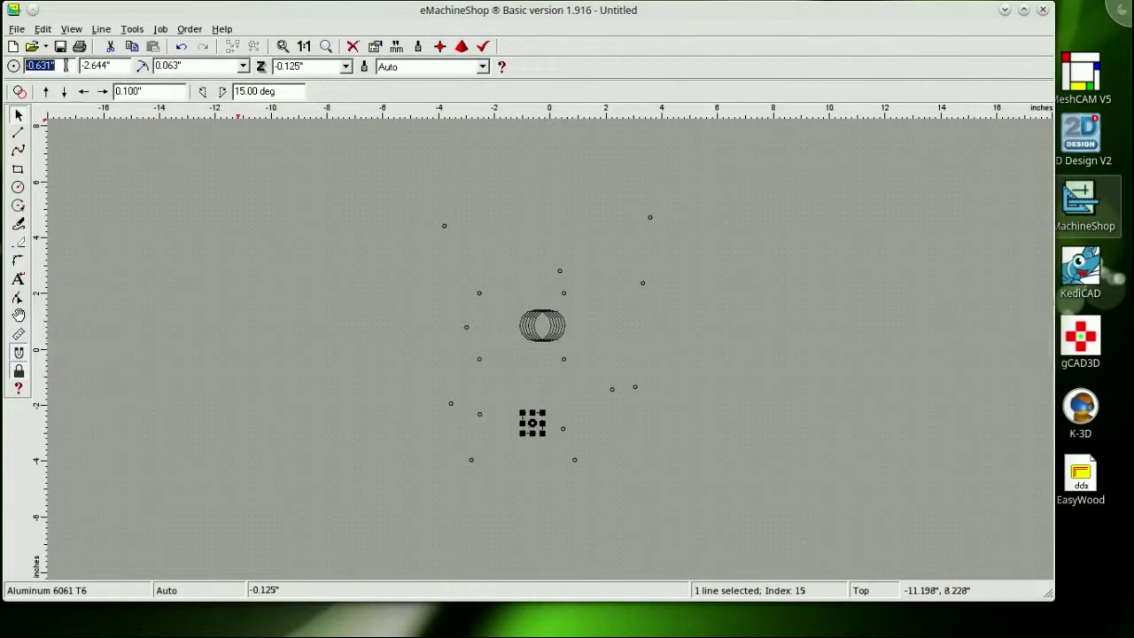
left_click(538, 325)
left_click(332, 70)
key("Return")
left_click(536, 325)
key("Return")
left_click(549, 325)
left_click(346, 69)
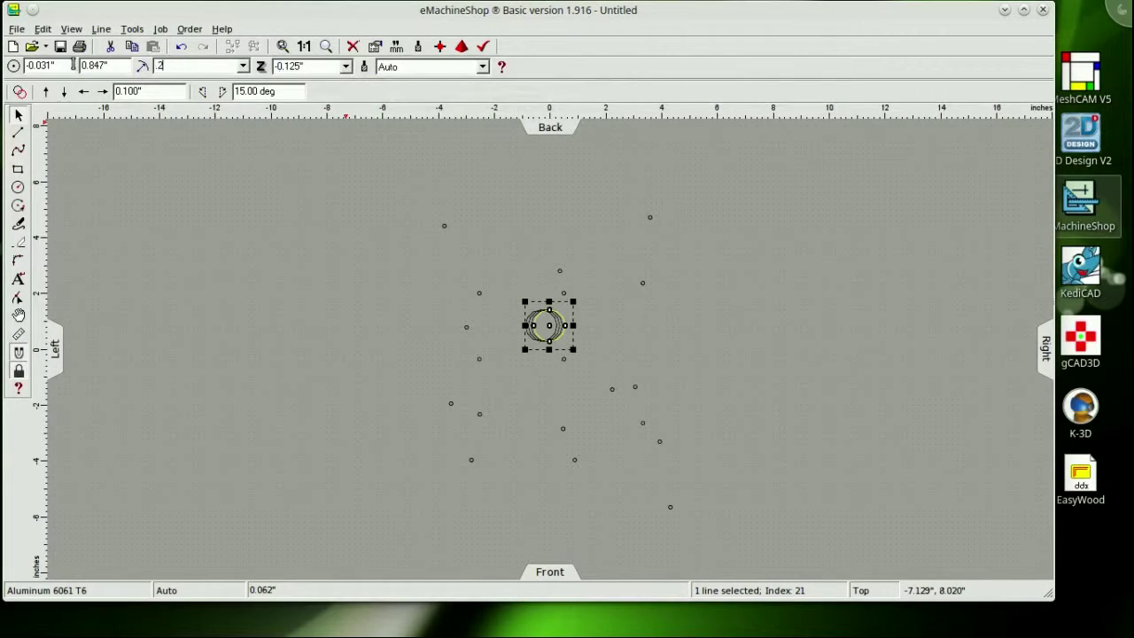
key("Return")
- Resize and place the three larger holes toward the lower right, then deselect
left_click(542, 325)
left_click(177, 67)
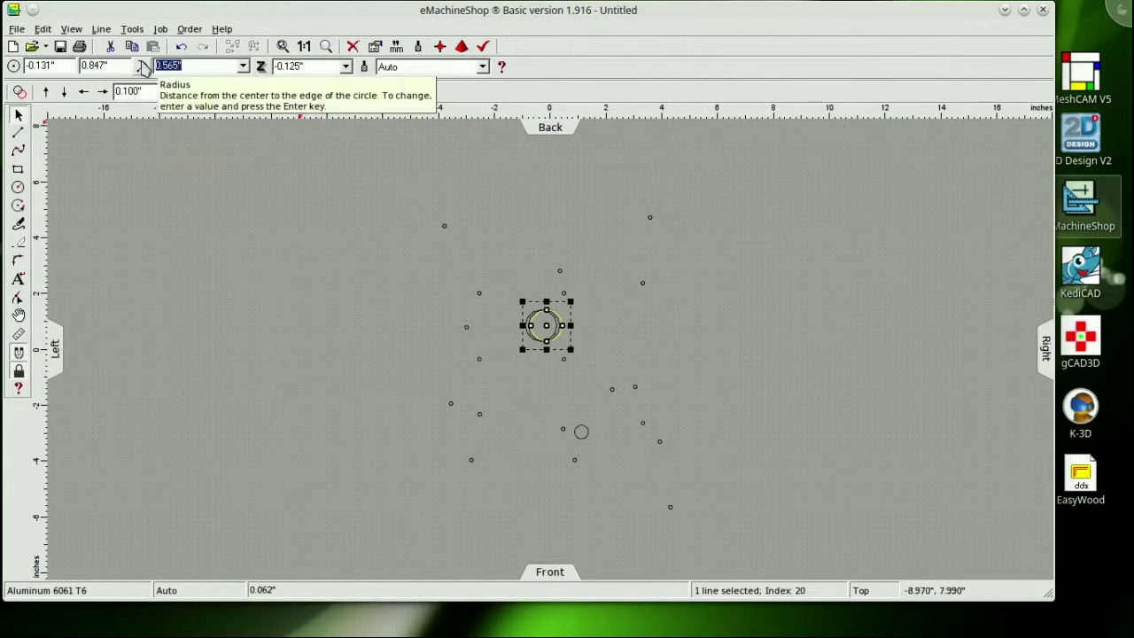
left_click(105, 66)
type("-")
key("Return")
left_click(544, 326)
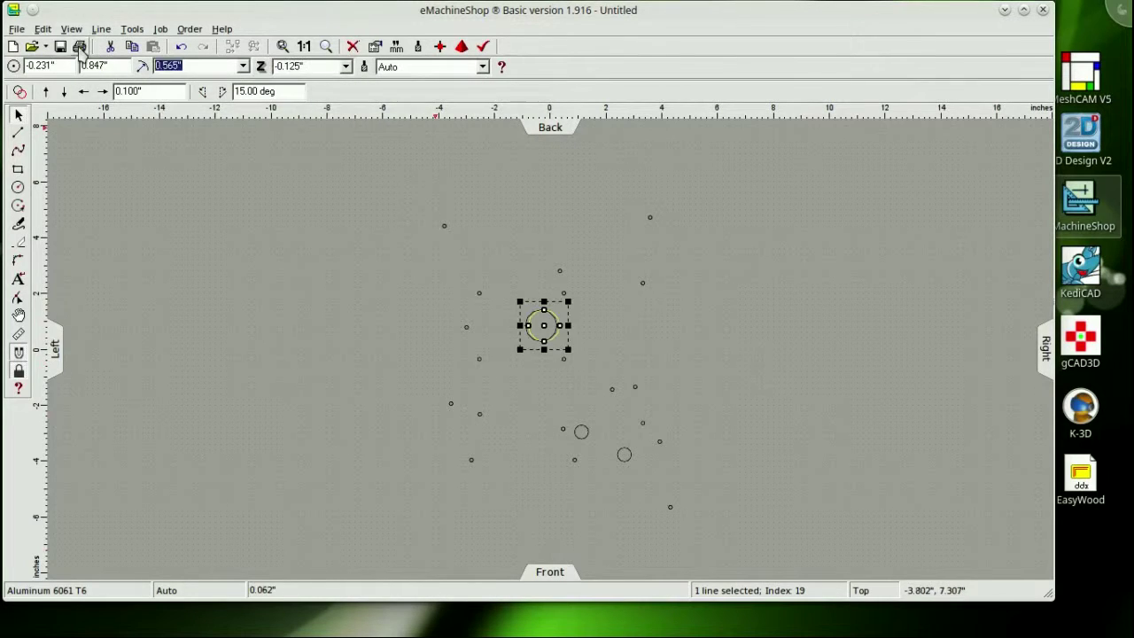
key("Return")
key("Return")
left_click(544, 325)
key("Escape")
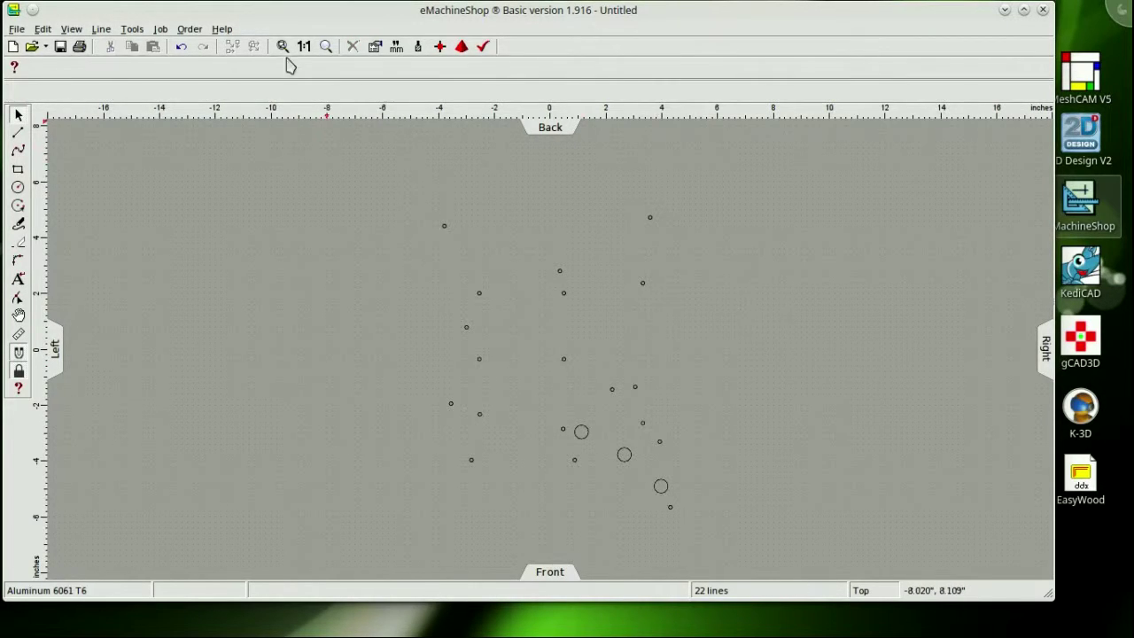
left_click(16, 28)
- Save the drawing as Strat1A.ems and set the lines to Air Inside
left_click(35, 114)
left_click(699, 316)
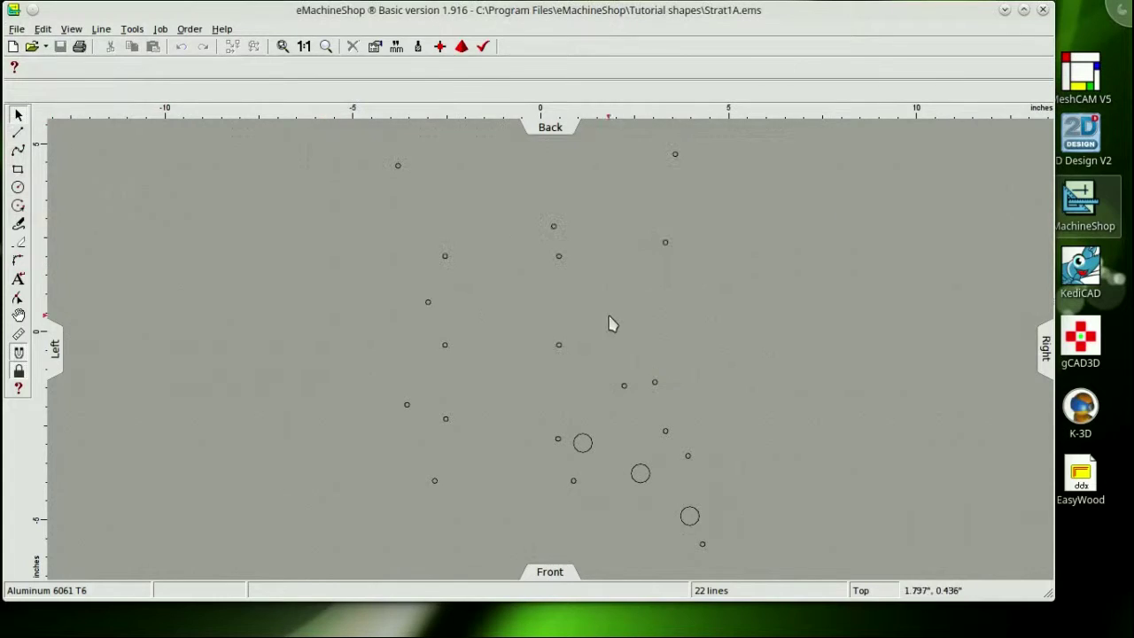
left_click(18, 187)
- Enlarge a stacked circle to 5.863 inches diameter and move it to Y -3
left_click(186, 241)
left_click(243, 65)
left_click(375, 306)
left_click(45, 66)
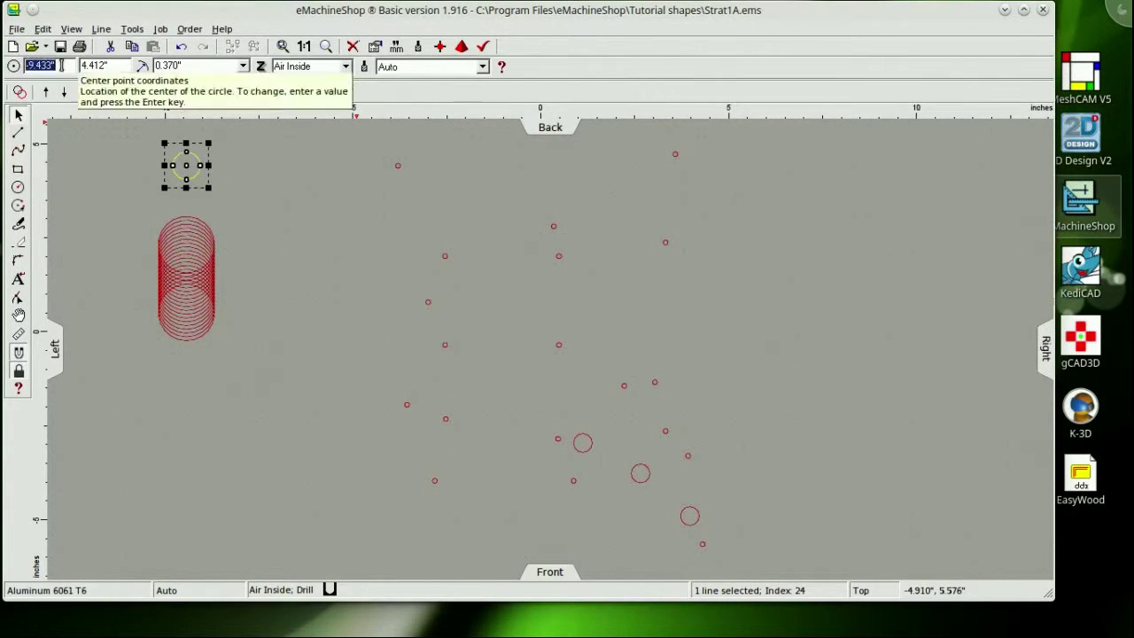
key("Return")
key("Return")
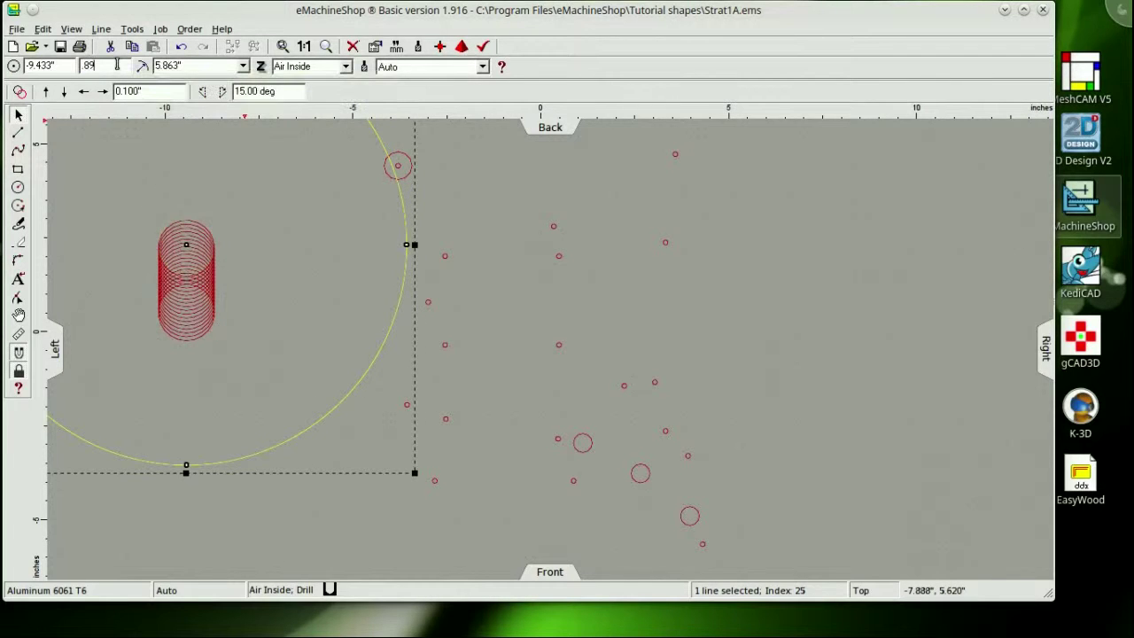
key("l")
left_click(186, 248)
left_click(115, 65)
key("Return")
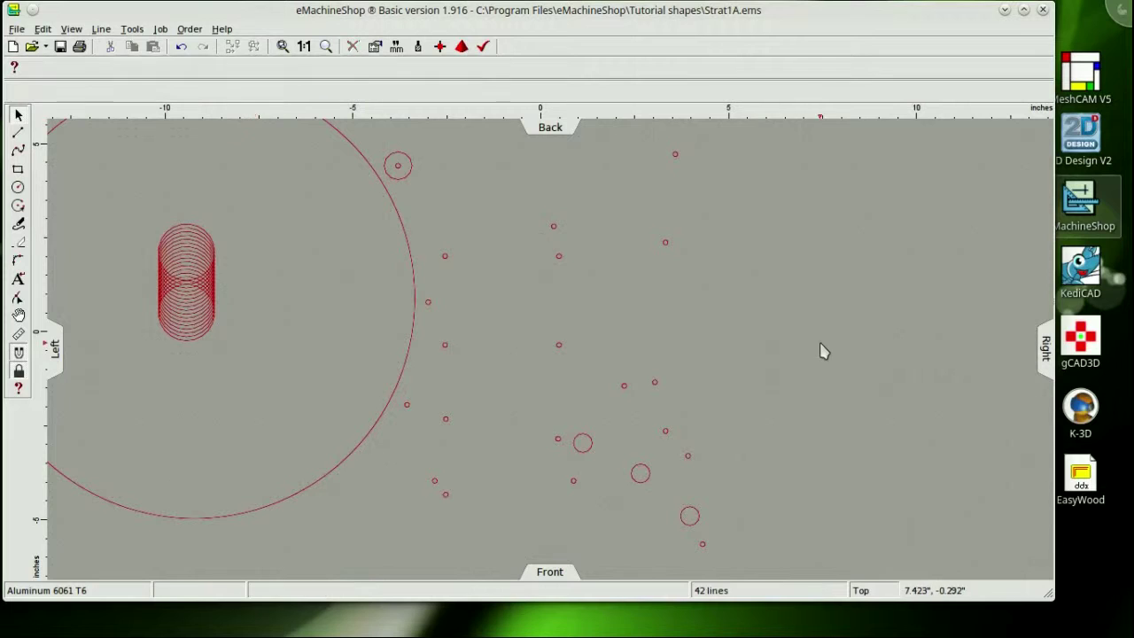
type("-3")
- Place holes at Y -3.94 and X 0.41, and move a large circle to Y -7.65
key("Return")
left_click(802, 362)
left_click(186, 252)
left_click(186, 256)
key("Return")
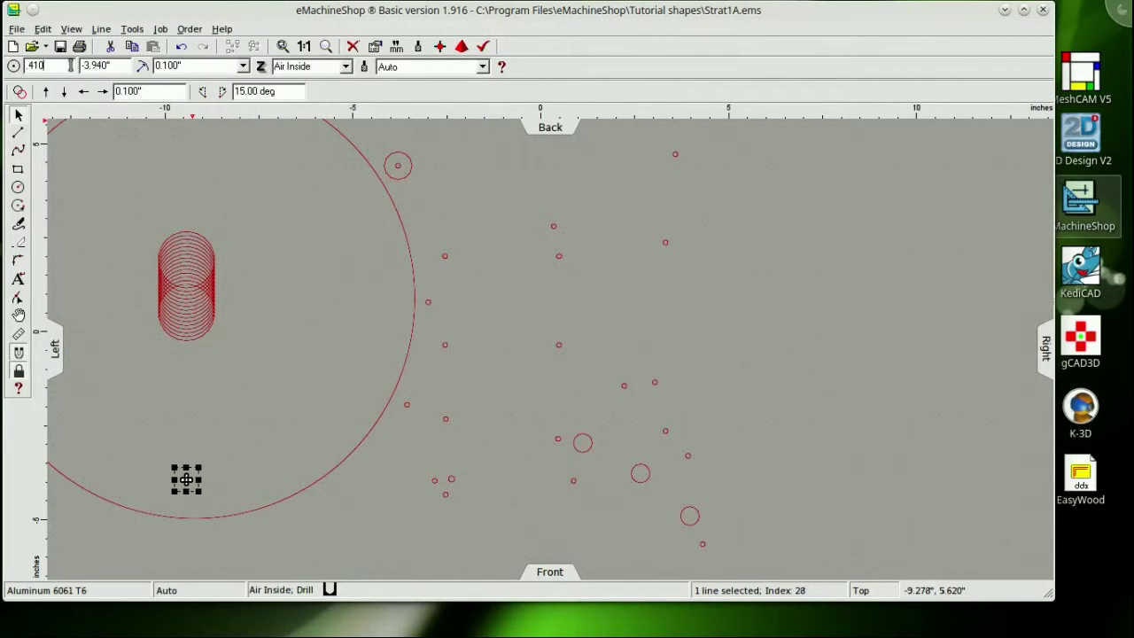
key("Return")
left_click(193, 238)
key("Return")
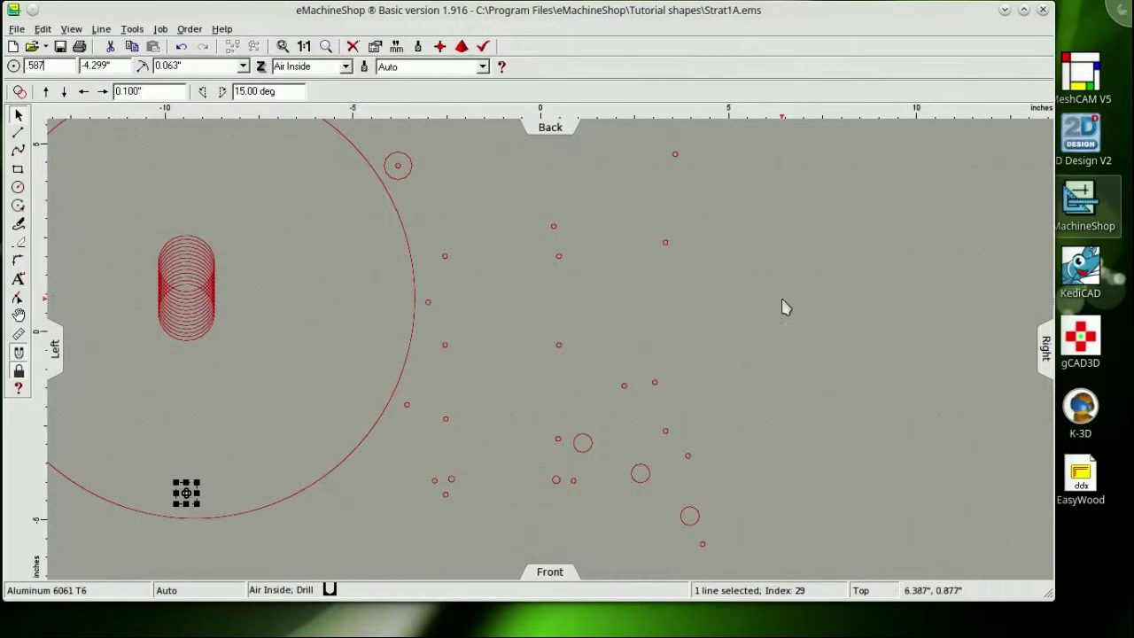
left_click(115, 63)
type("-7.65")
key("Return")
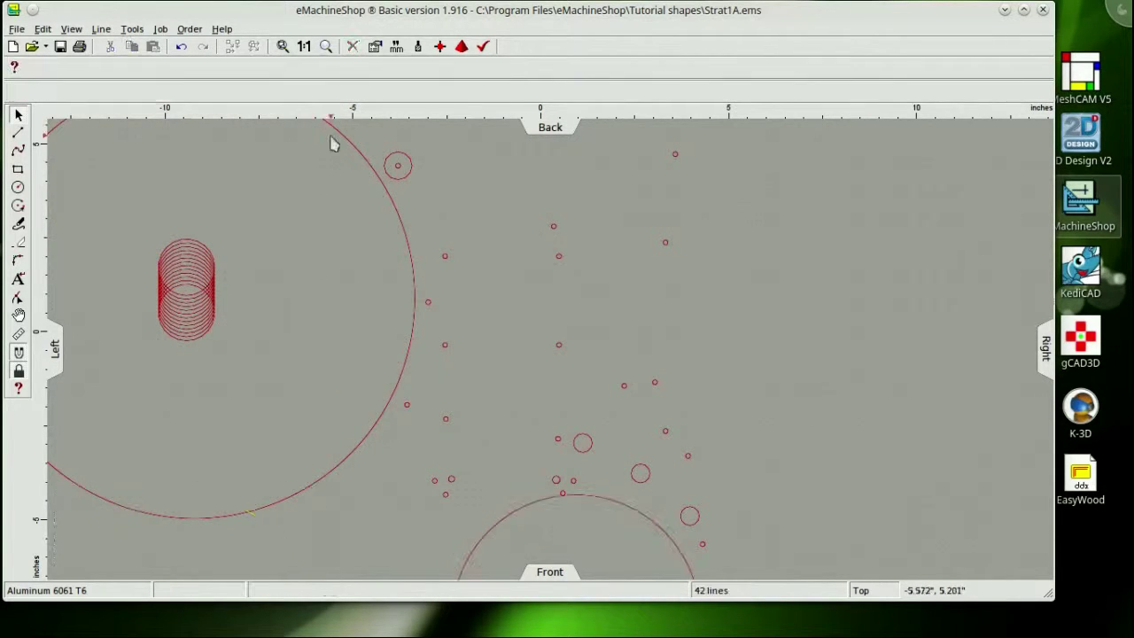
- Reposition stacked circles and make a large 5.01-diameter circle near the top
left_click(321, 281)
left_click(121, 66)
key("Return")
left_click(321, 275)
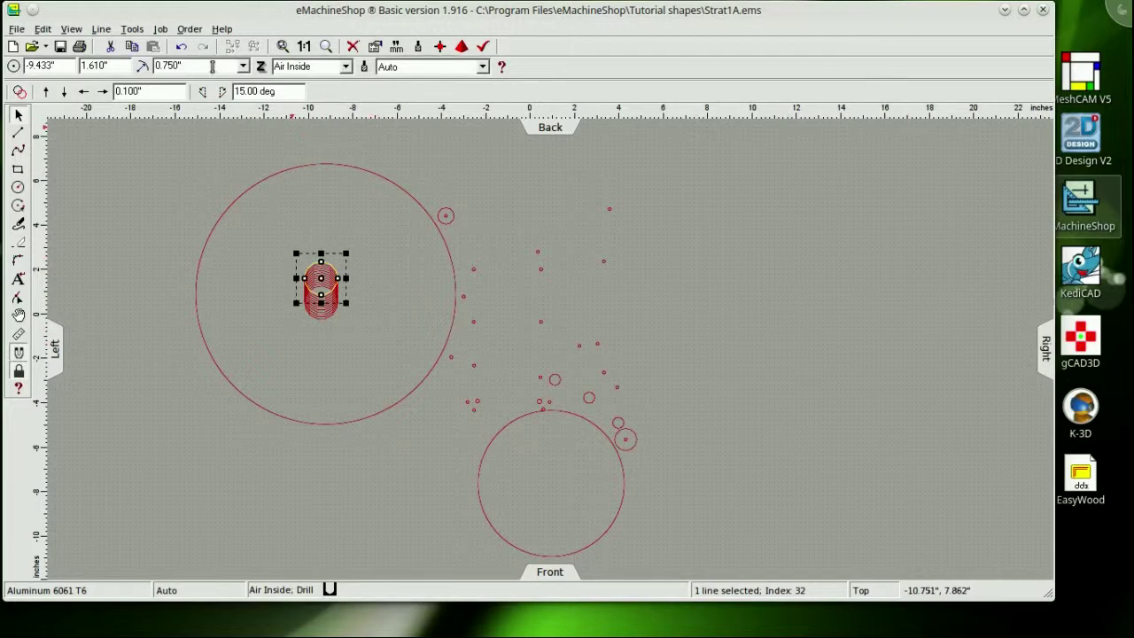
key("Return")
left_click(321, 278)
type("256")
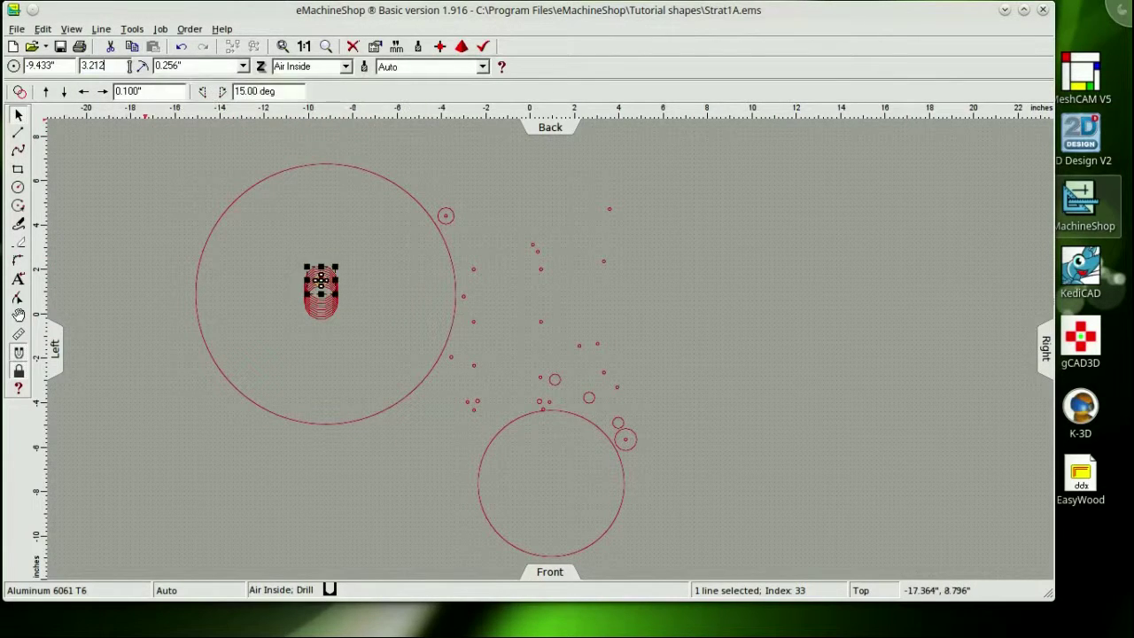
left_click(65, 67)
key("Return")
left_click(320, 282)
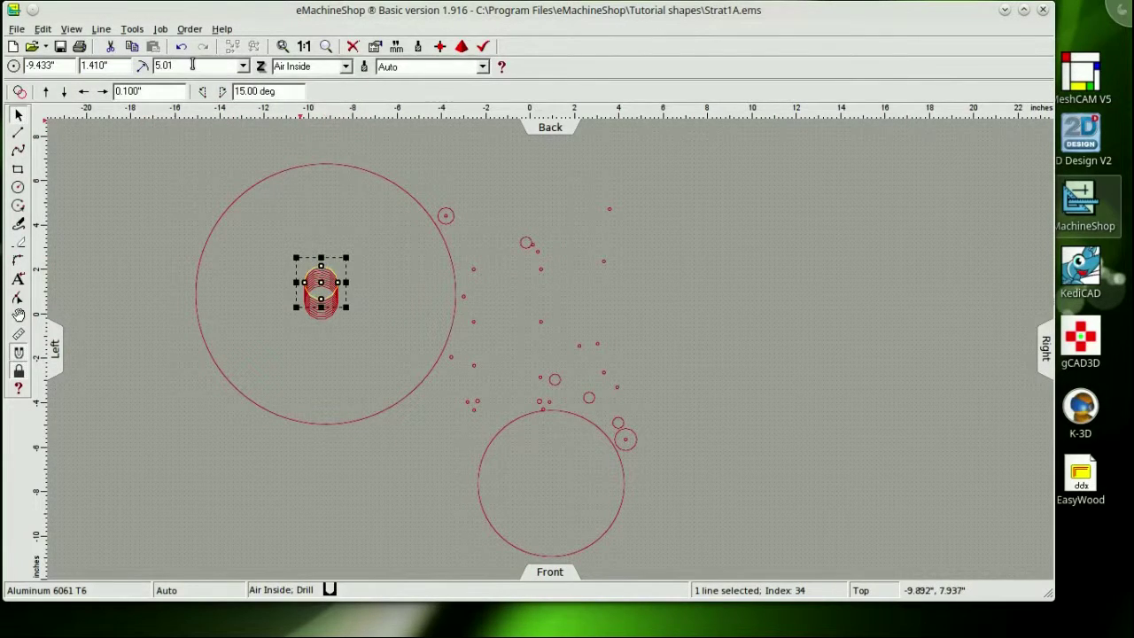
key("Return")
left_click(873, 449)
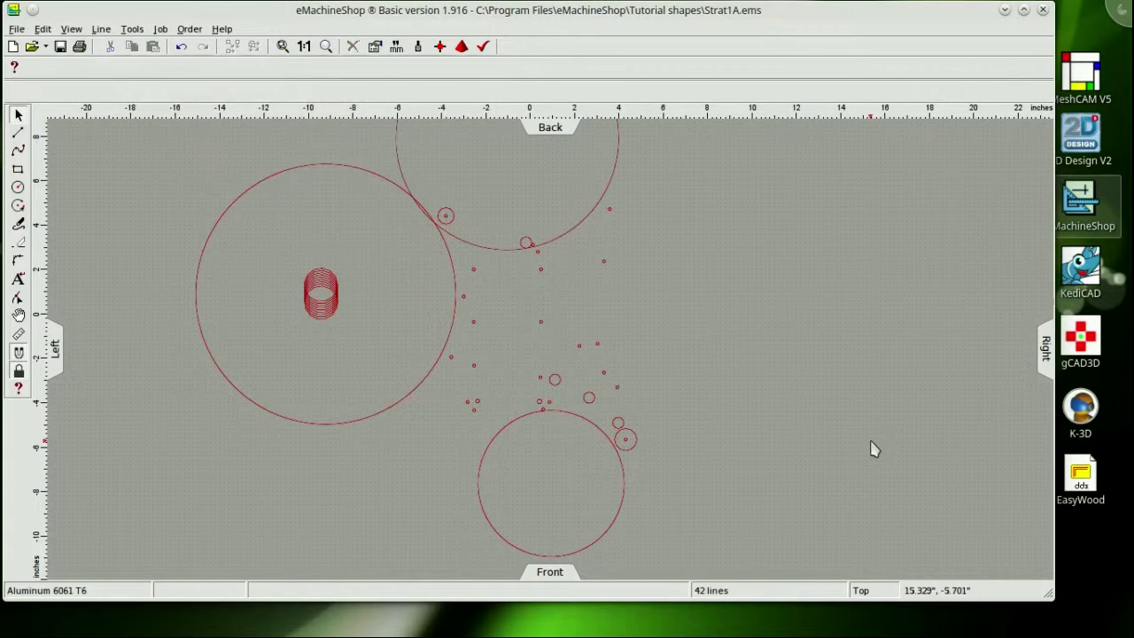
- Give stacked circles a 0.356 radius and move one hole to Y 2.00
left_click(323, 277)
key("Return")
left_click(319, 269)
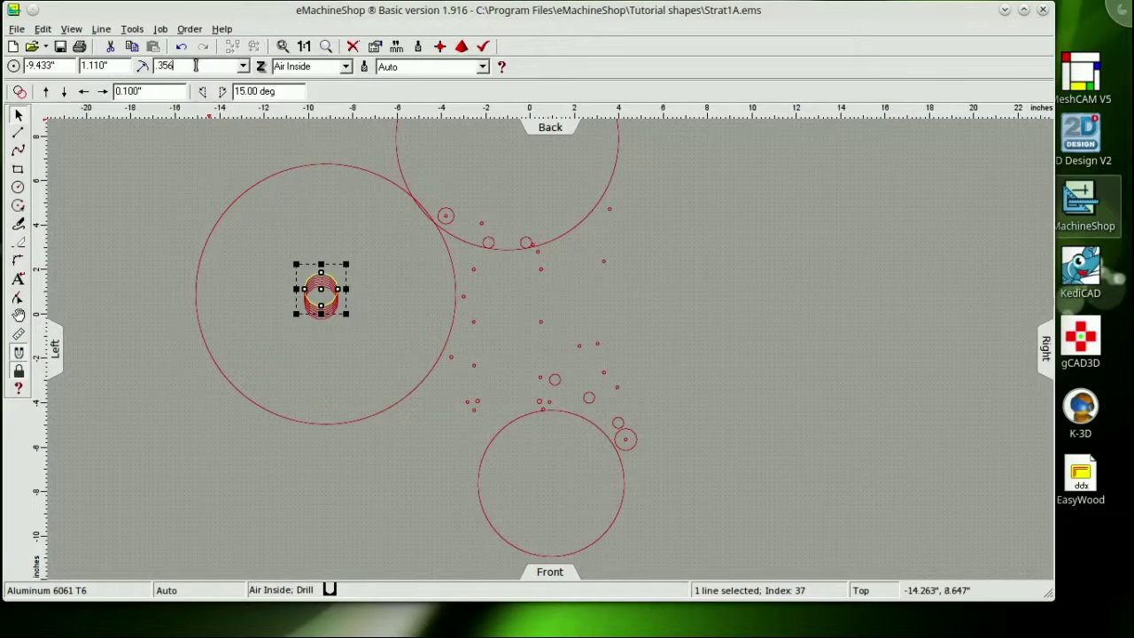
key("Return")
left_click(767, 346)
left_click(321, 288)
double_click(118, 66)
type("2.00")
key("Return")
- Place more 0.356-radius holes at X -2.0 and Y -2, then deselect
left_click(320, 305)
double_click(62, 66)
type("-2.0")
key("Return")
left_click(327, 288)
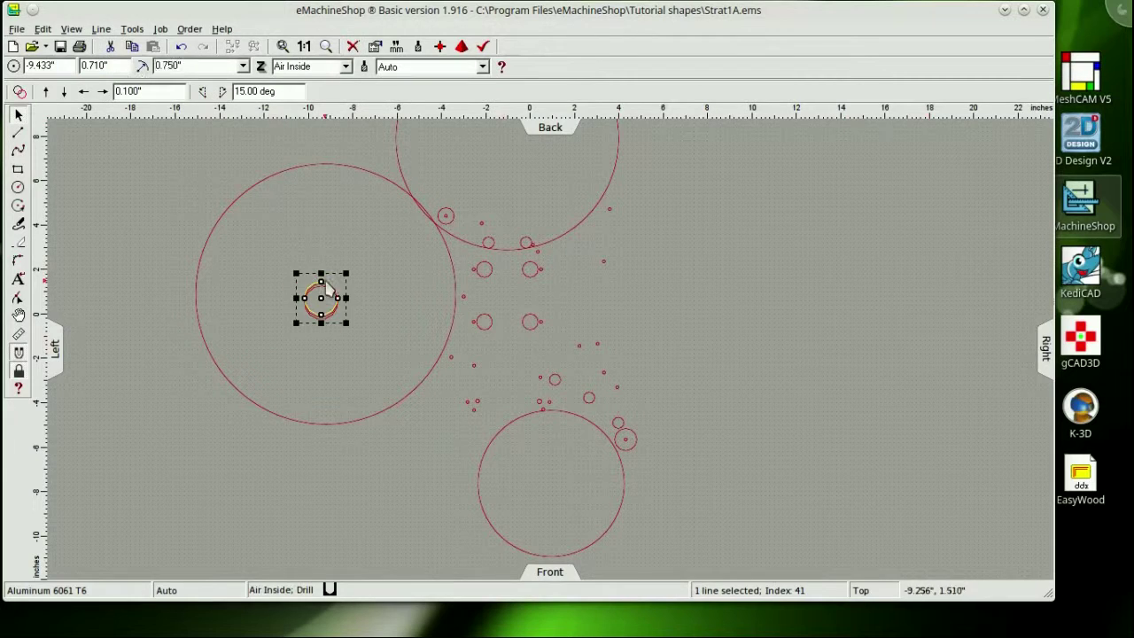
key("Return")
double_click(122, 67)
type("-2")
key("Return")
key("Delete")
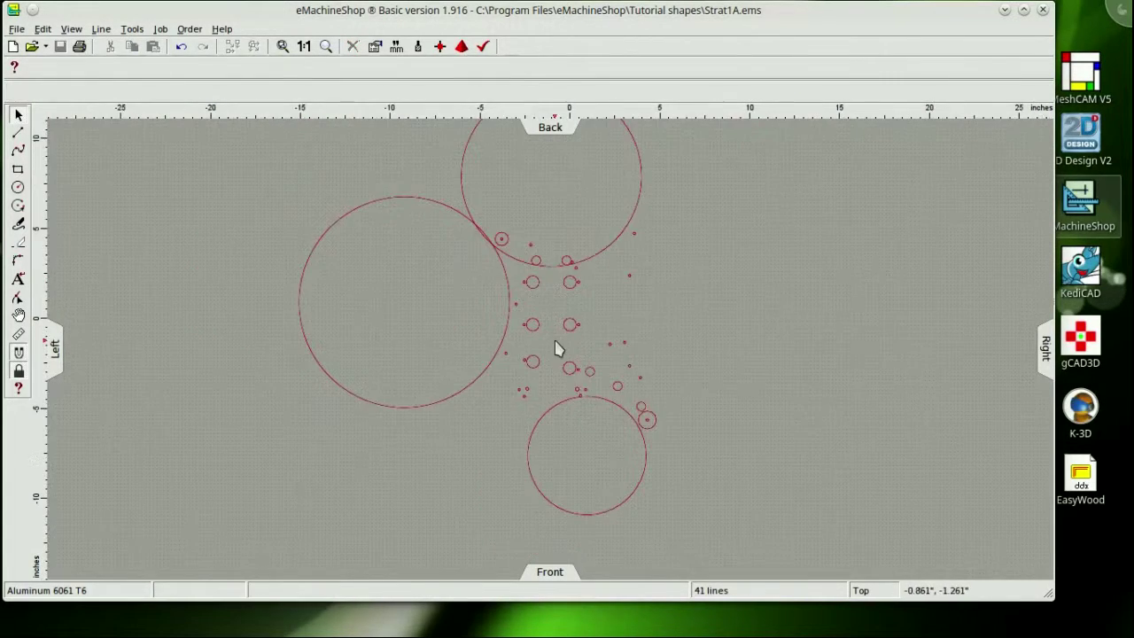
- Paste a new line copy and replace the misplaced one with a fresh paste
key("ctrl+v")
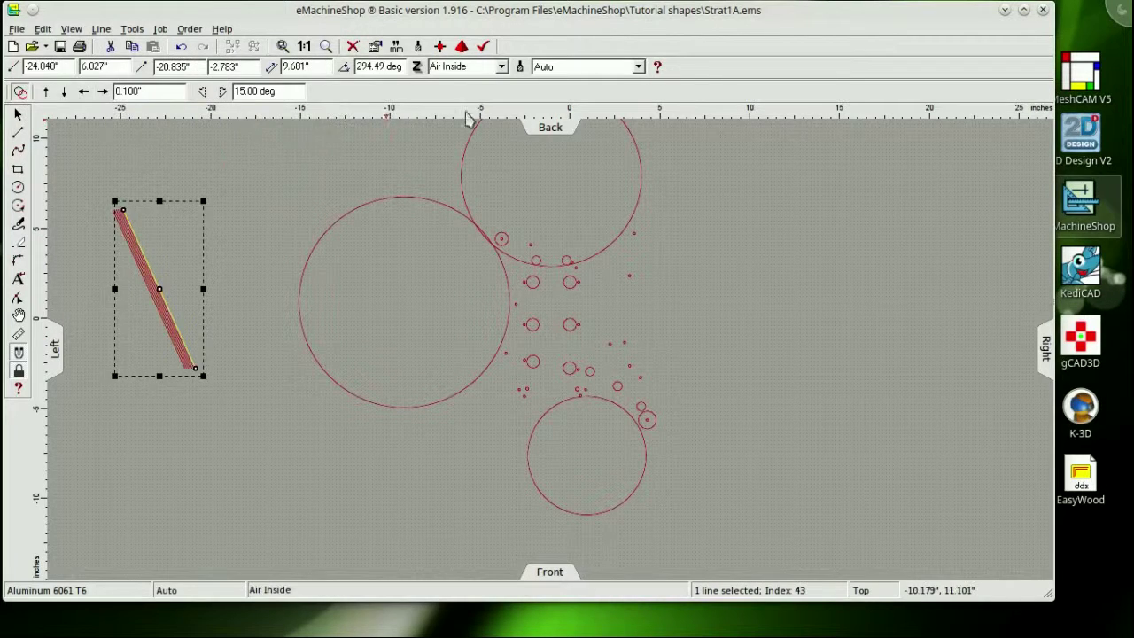
key("Tab")
key("Tab")
key("Return")
key("Delete")
key("ctrl+v")
- Set the pasted line's coordinates to 3, -4.152 and 4
left_click(69, 67)
type("3")
key("Tab")
type("-4.152")
key("Tab")
type("4")
key("Return")
- Delete the near-vertical line and paste a fresh line copy
key("Delete")
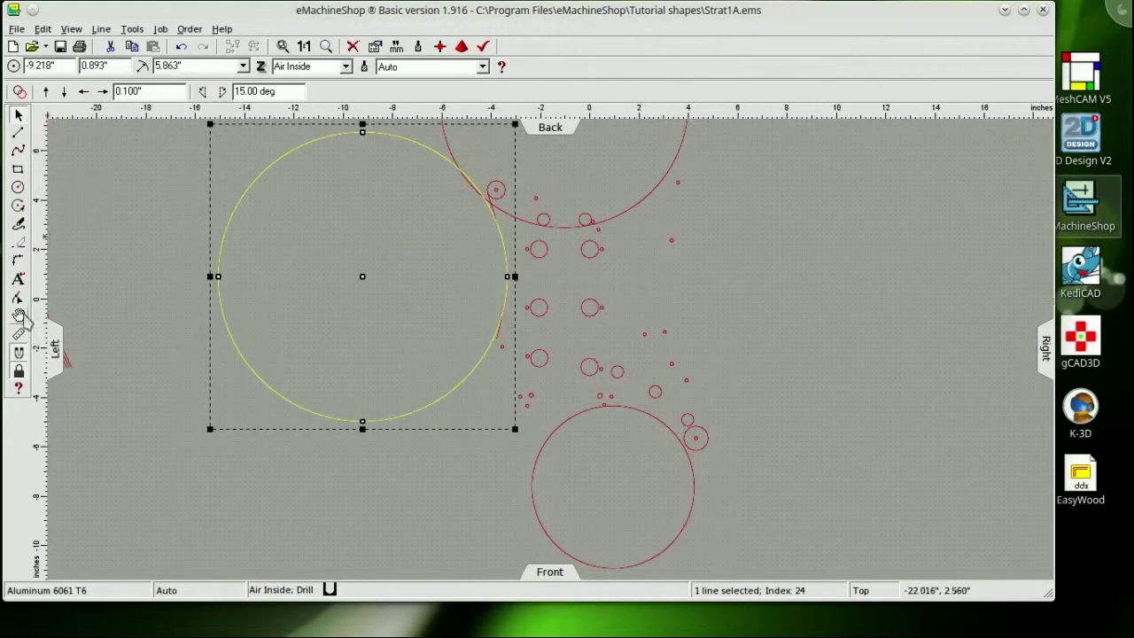
key("ctrl+v")
key("Return")
key("Delete")
key("ctrl+v")
- Give the new line coordinates 3.564, -5.619 and 3.470
type("3.564")
key("Tab")
type("-5.619")
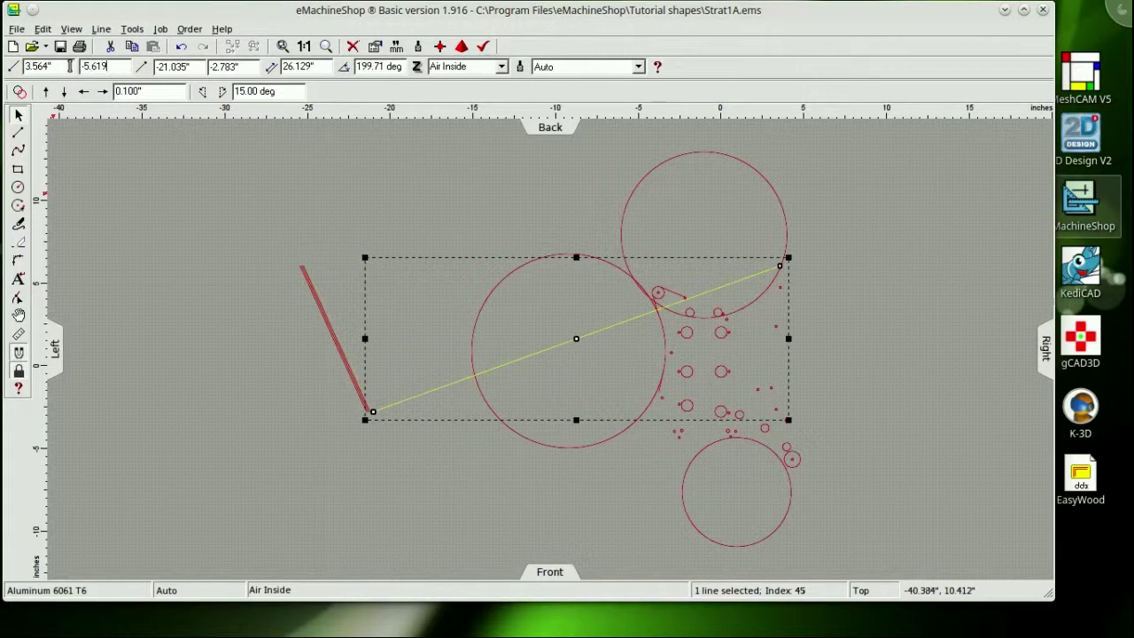
key("Tab")
type("3.470")
key("Tab")
key("Return")
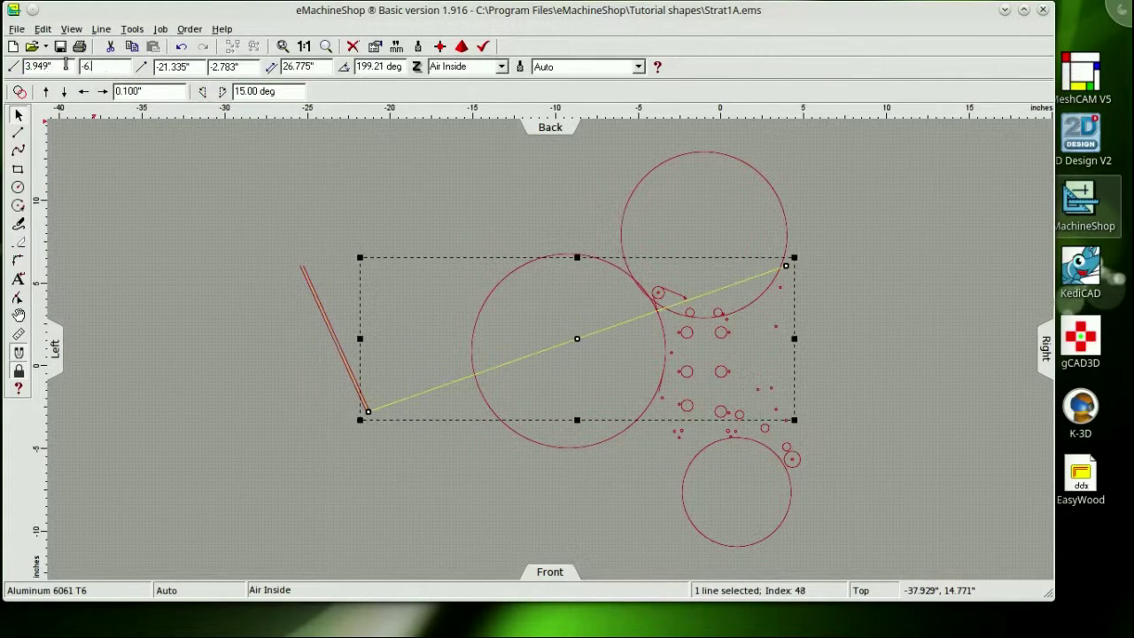
- Set the remaining line's end Y to -2.120 and delete the extra lines
type("-2.")
key("Return")
key("Delete")
type("-2.120")
key("Return")
key("Delete")
- Reshape the slanted line on the left to end at X 4.693, Y -5.0
left_click(349, 372)
left_click(67, 66)
type("4.693")
key("Tab")
type("-5.0")
key("Return")
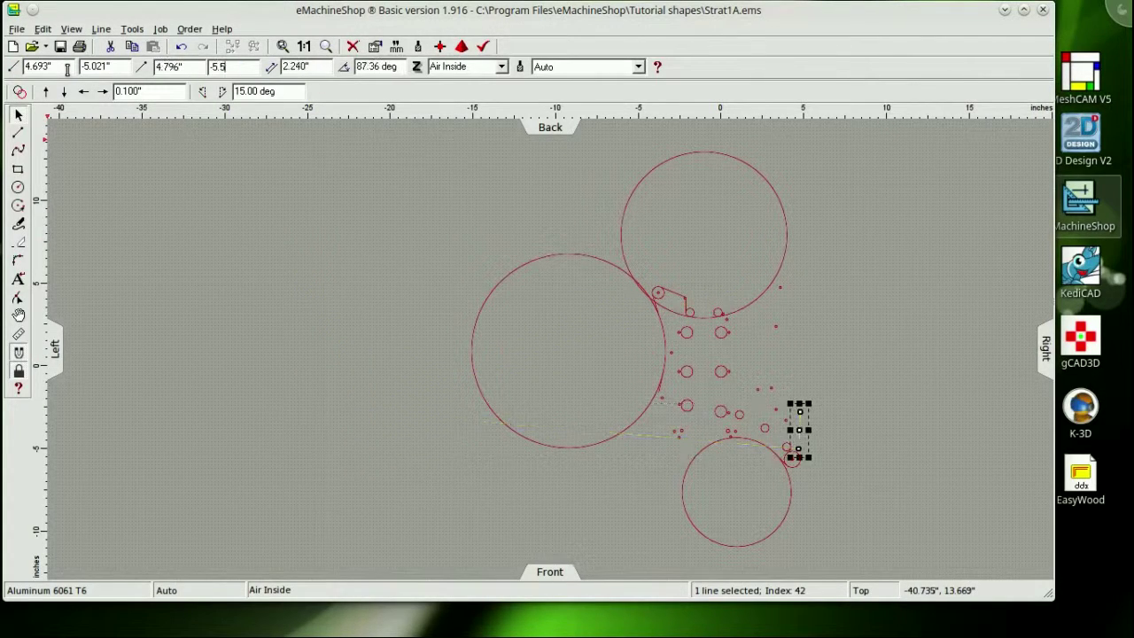
- Zoom in on the lower holes, draw a short straight line there and select it
left_click(928, 396)
scroll(759, 281, "up", 5)
key("l")
scroll(644, 433, "up", 1)
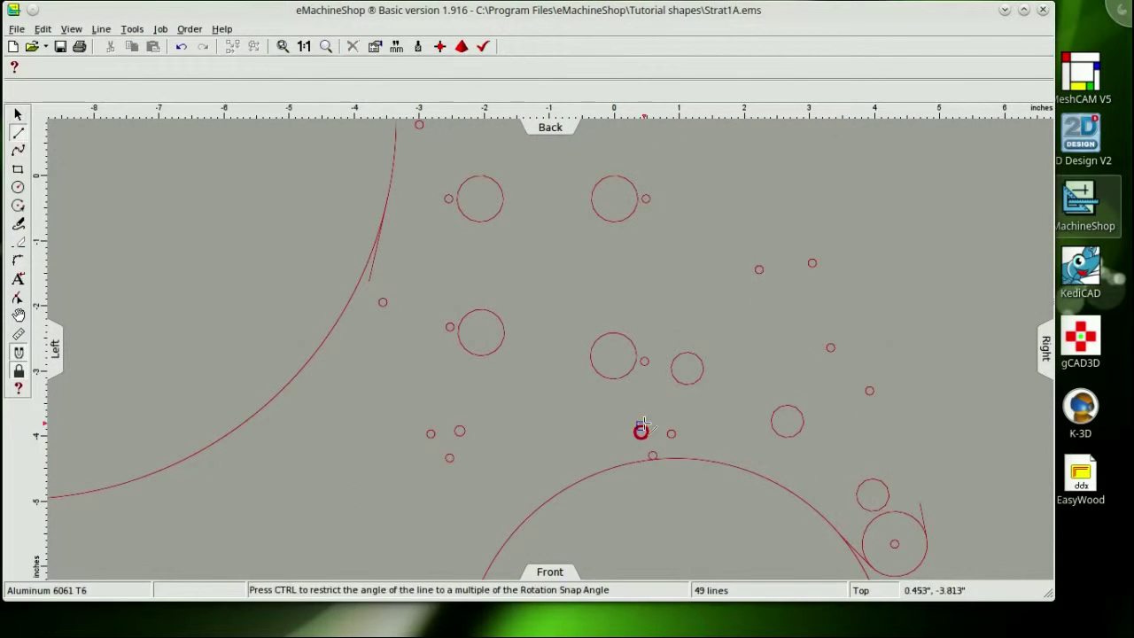
left_click(460, 428)
key("Escape")
left_click(460, 430)
left_click(641, 433)
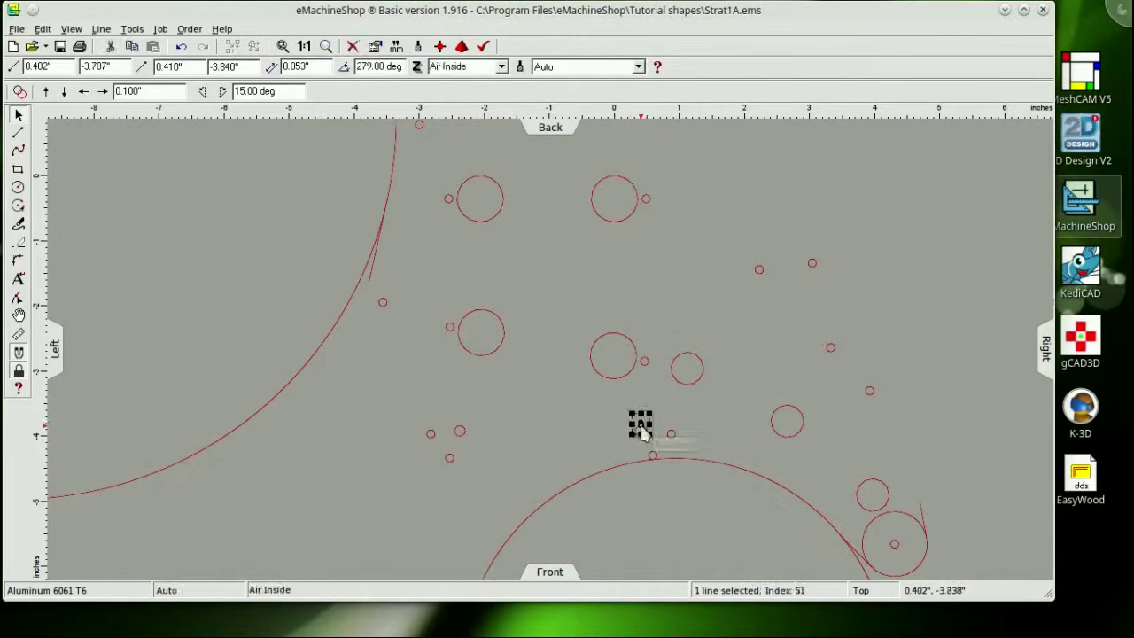
left_click(708, 459)
scroll(849, 299, "down", 2)
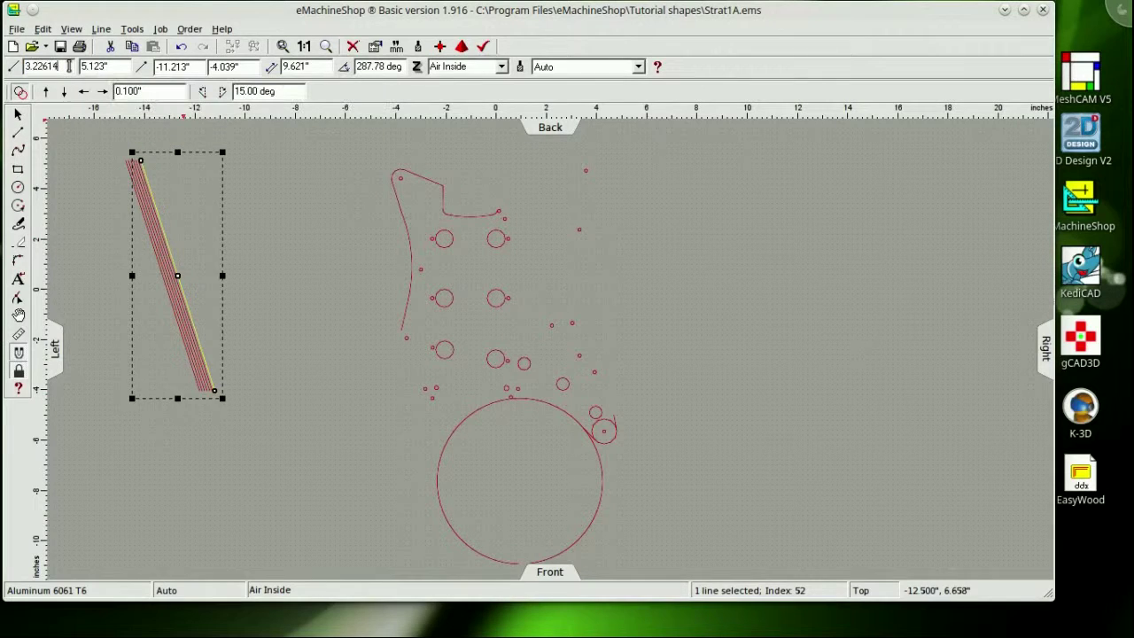
- Enter endpoint values -1.12, 2 and -2.06 to form the horizontal edge and vertical drop
key("Tab")
type("-1.12")
key("Tab")
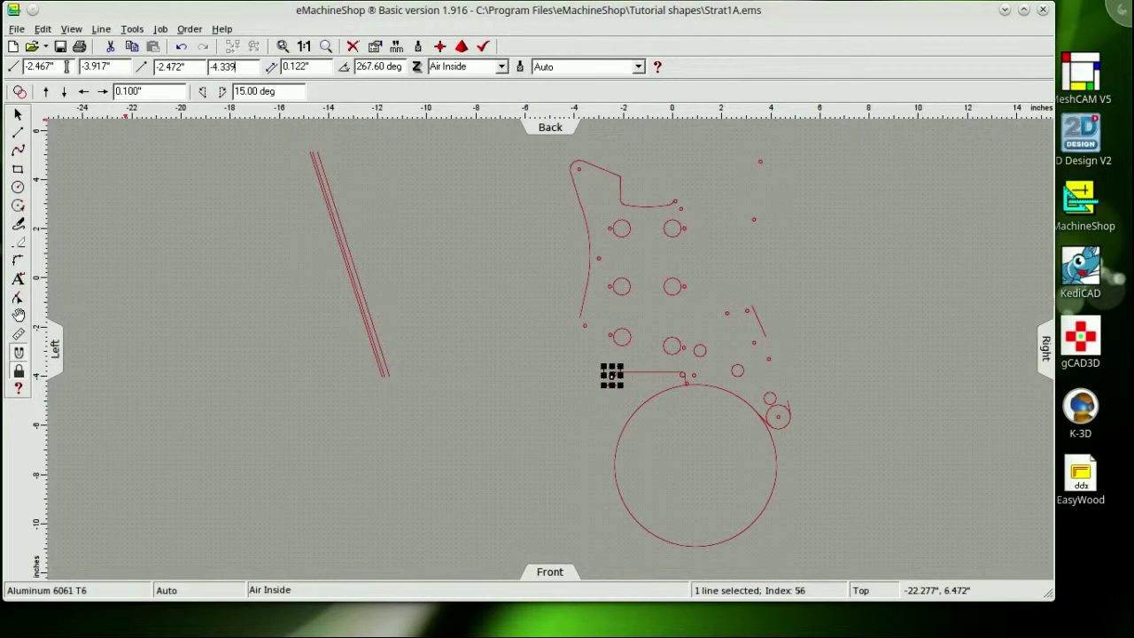
key("Return")
type("2")
key("Return")
type("-2.06")
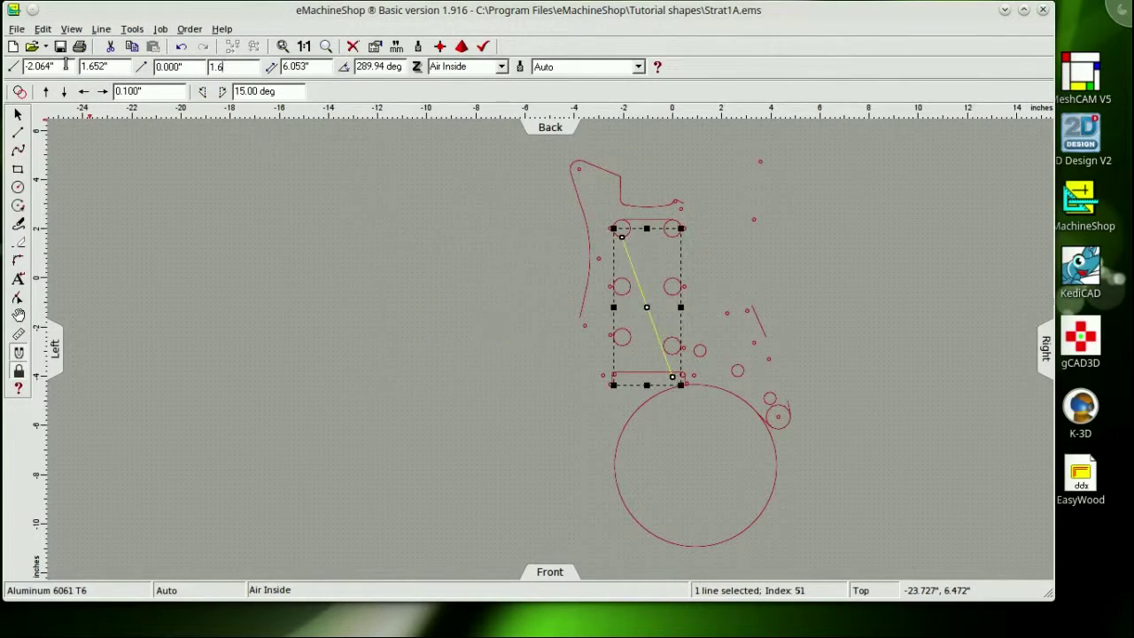
key("Return")
scroll(640, 373, "up", 3)
scroll(531, 390, "up", 2)
scroll(494, 397, "up", 1)
left_click(422, 391)
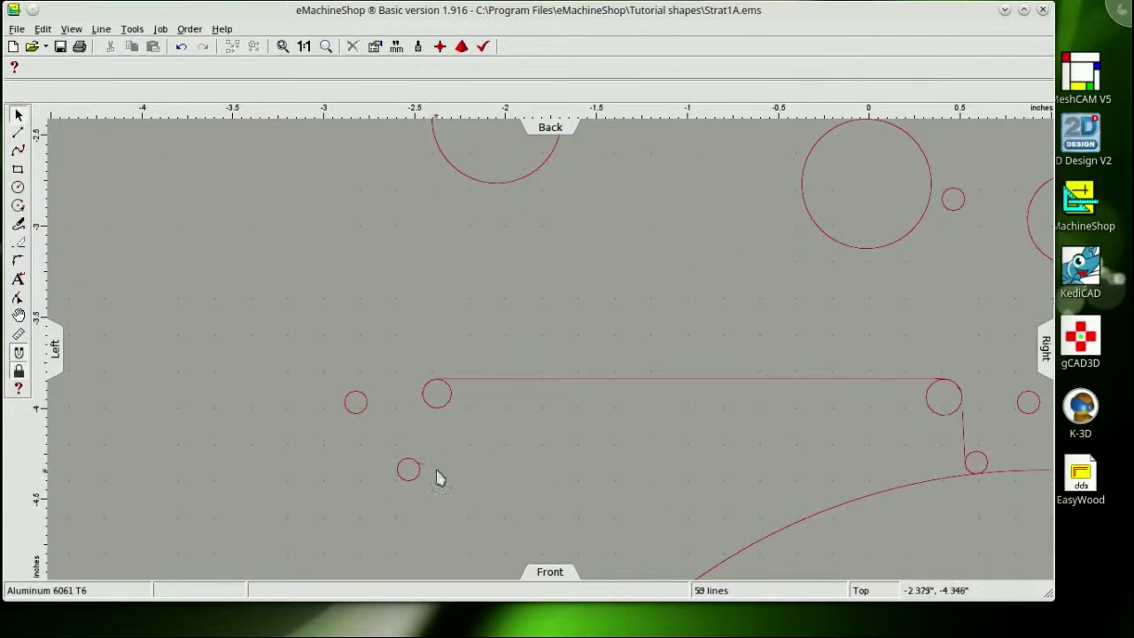
- Delete the stray line and paste a new circle at the top right
left_click(435, 532)
key("Delete")
key("ctrl+v")
left_click(103, 92)
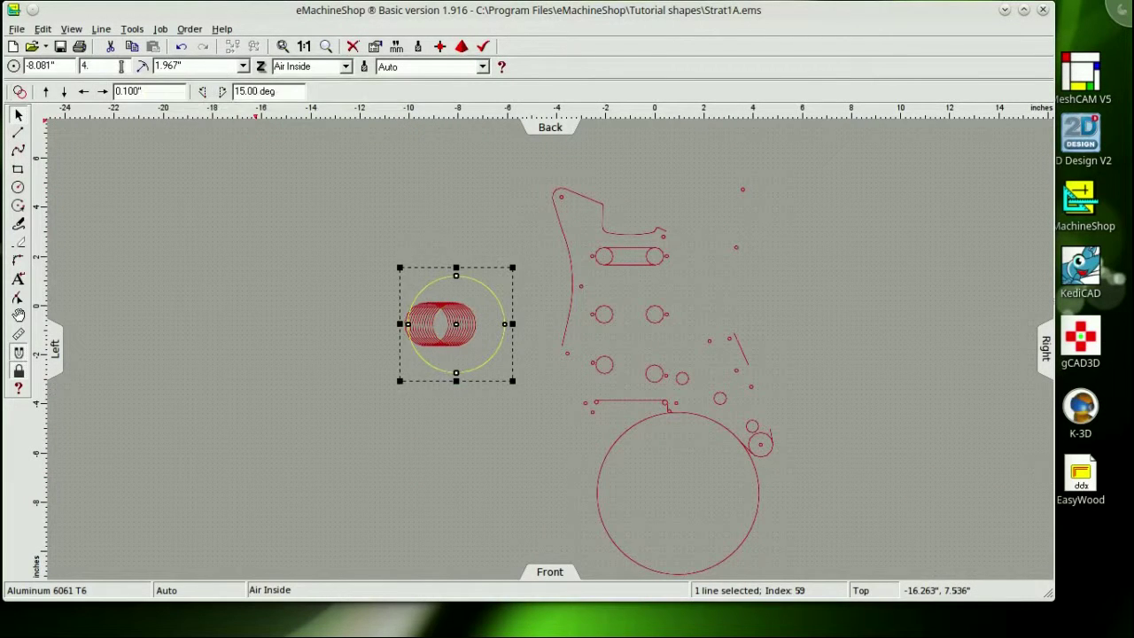
key("Return")
- Enlarge the stacked top-right circles, the first to 4.23 diameter and others larger
left_click(432, 325)
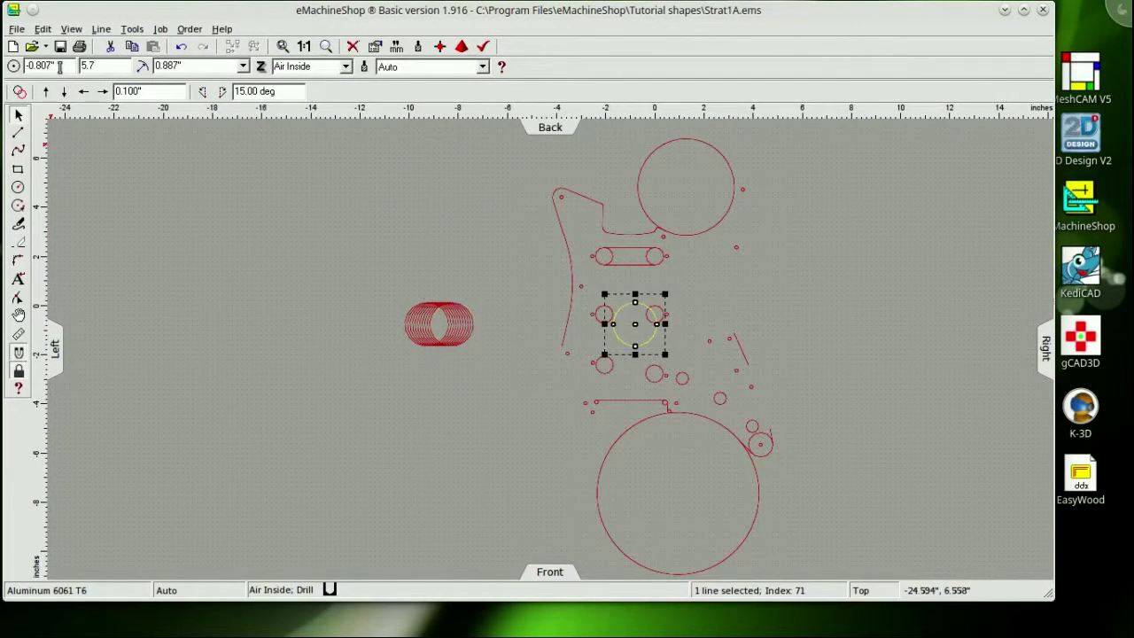
key("Return")
left_click(479, 326)
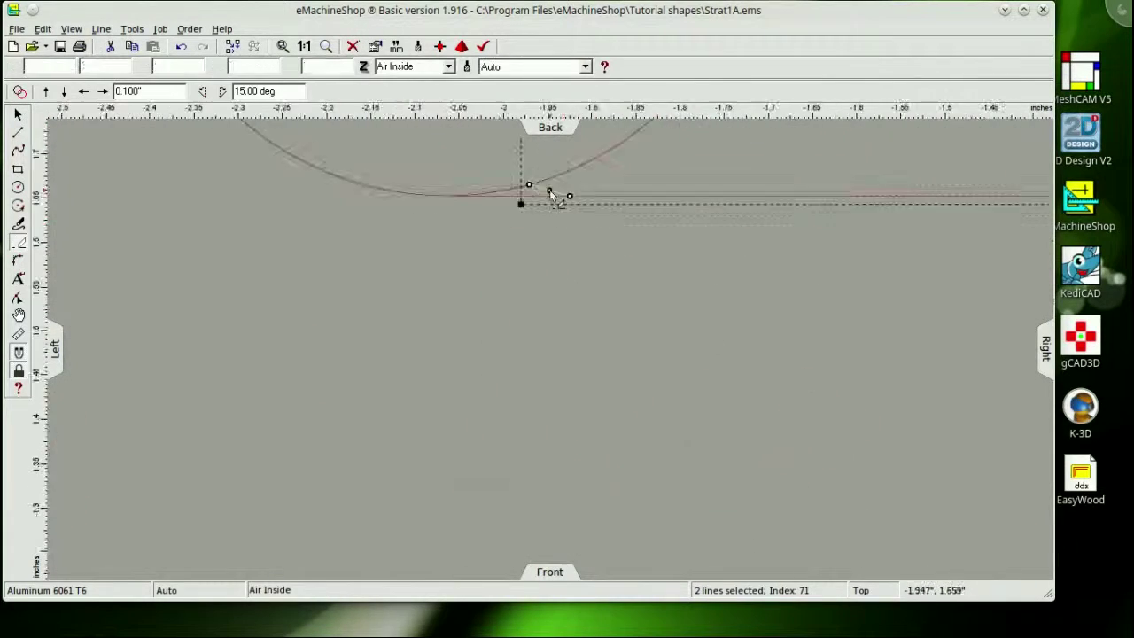
type("1")
key("Return")
left_click(254, 461)
key("Return")
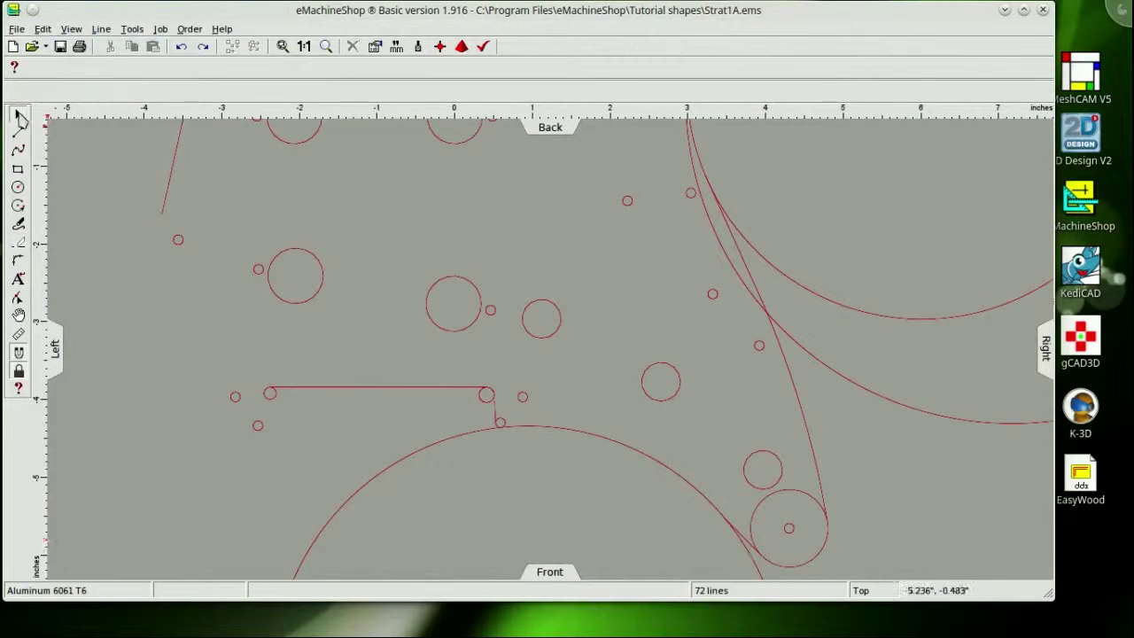
type("4.4")
- Resize the selected circle to 4.4 diameter and select the curved edge segment
key("Return")
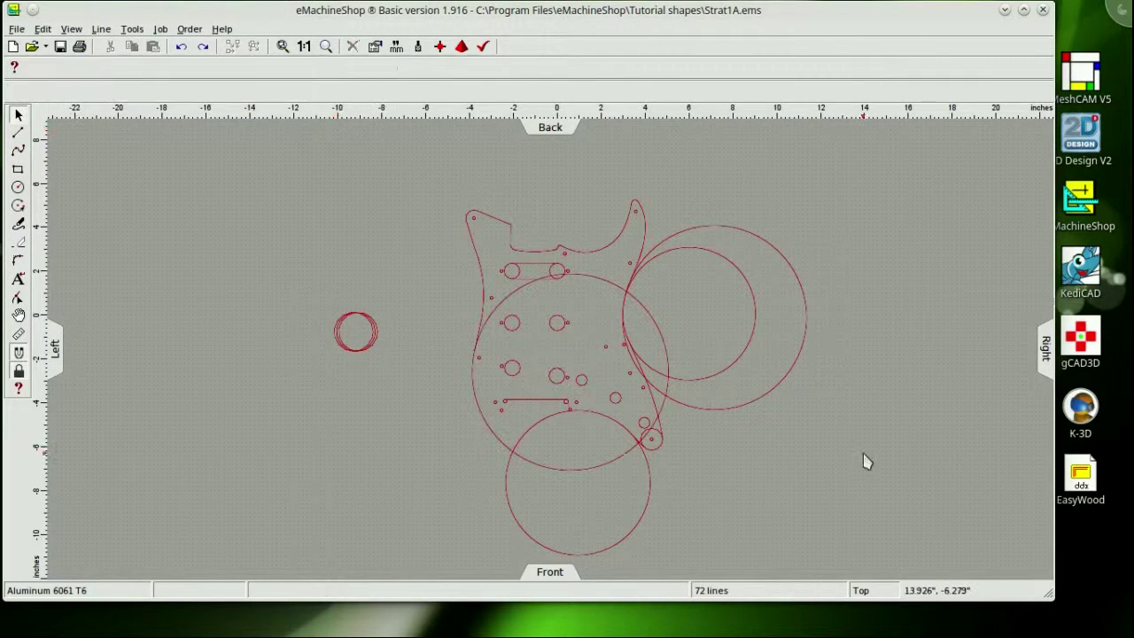
type("-2.64461")
key("Return")
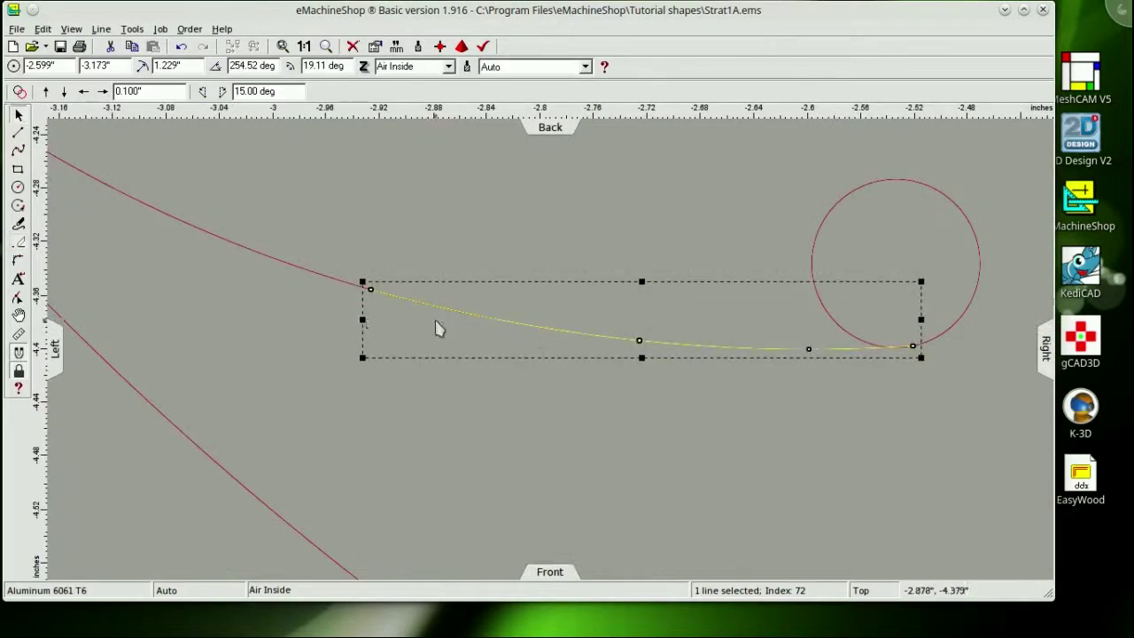
left_click(46, 30)
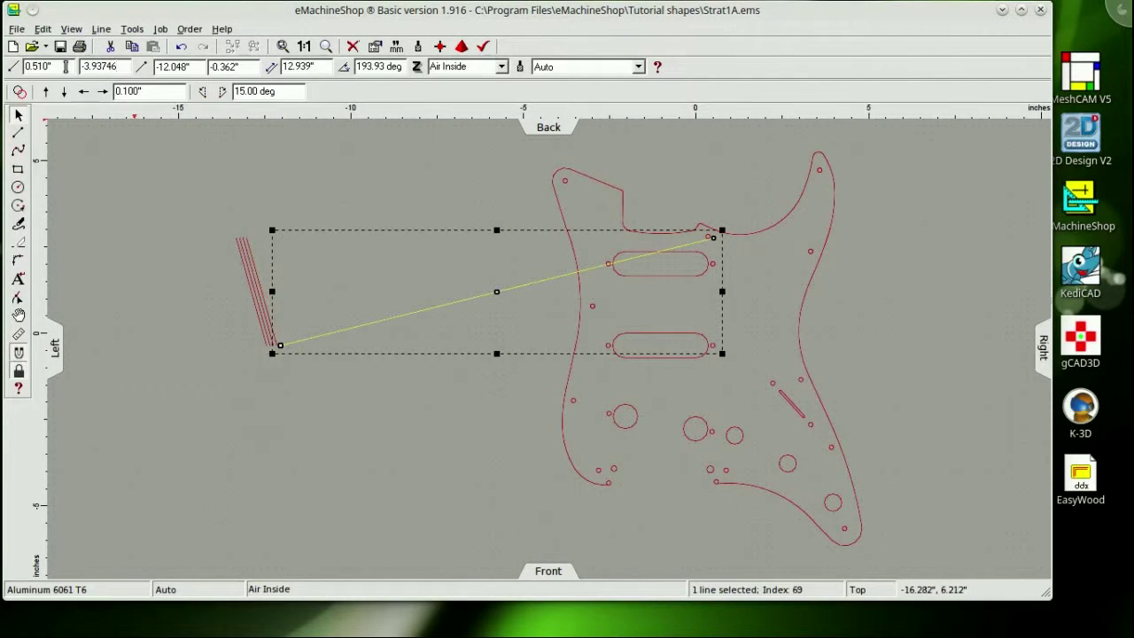
- Select the stray diagonal lines on the left of the drawing
left_click(269, 316)
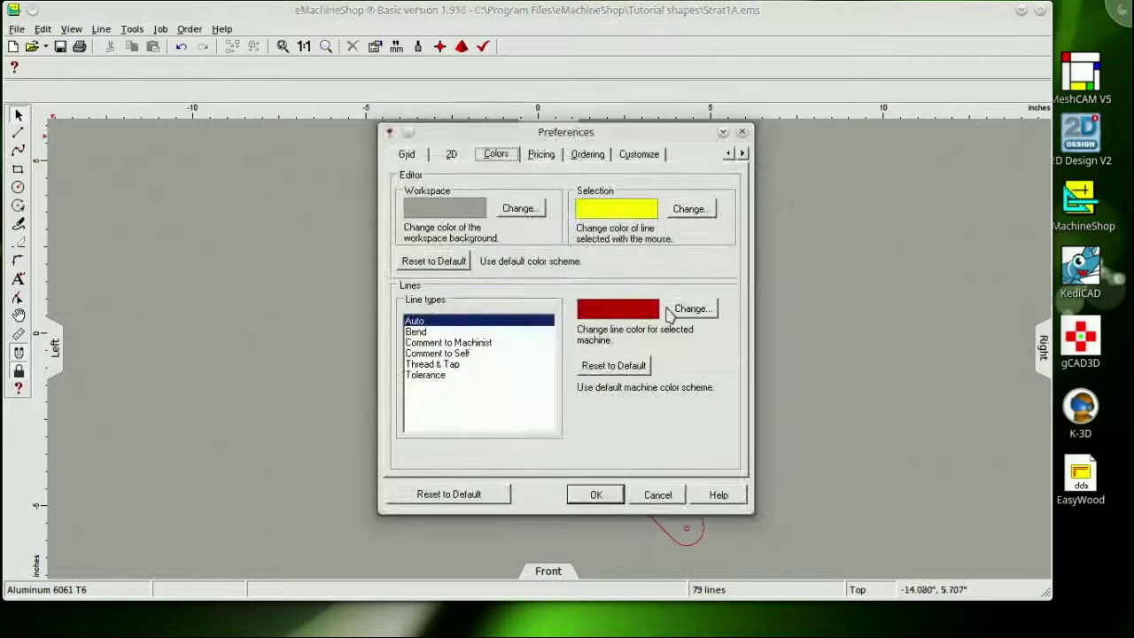
- Export Strat1A as an AutoCAD R12/LT12 DXF file saved on the Desktop
left_click(18, 29)
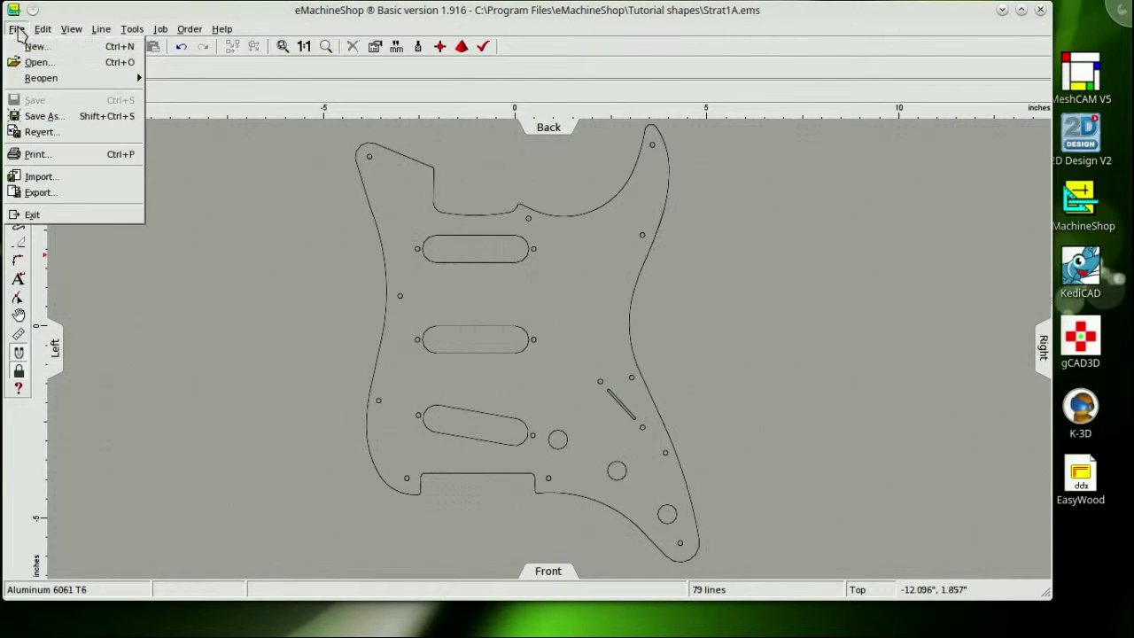
left_click(39, 193)
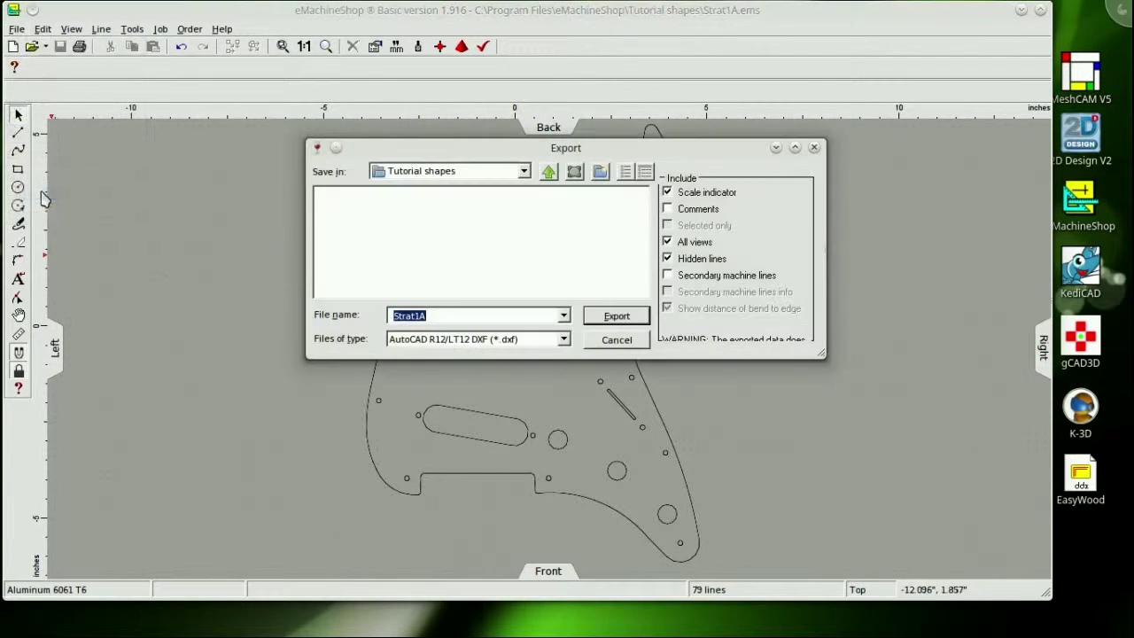
left_click(524, 171)
left_click(443, 214)
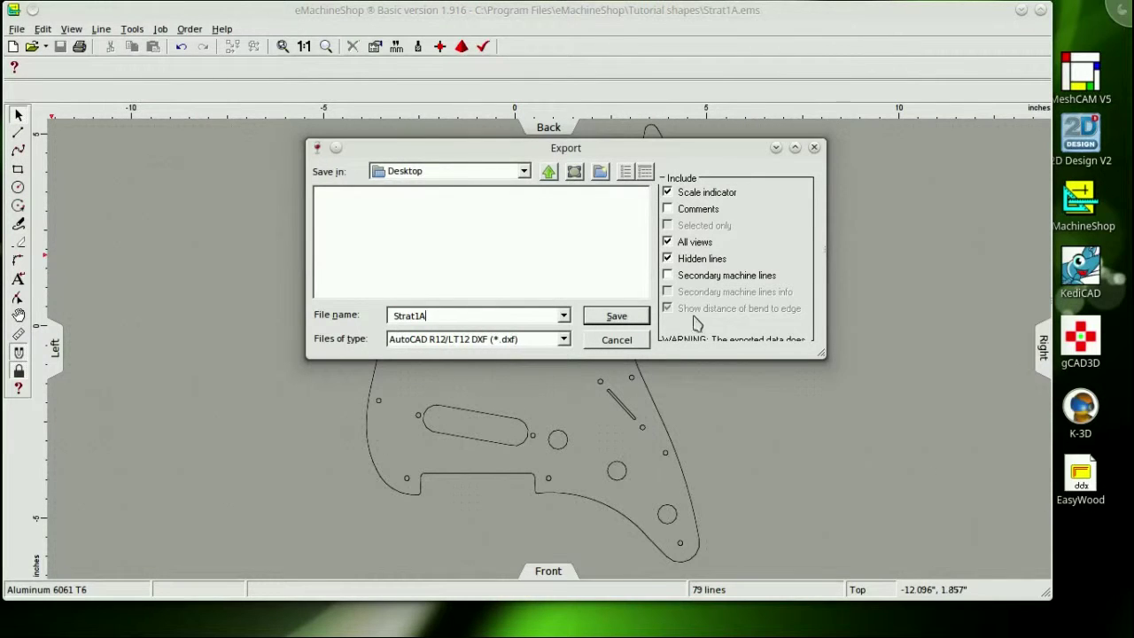
left_click(638, 311)
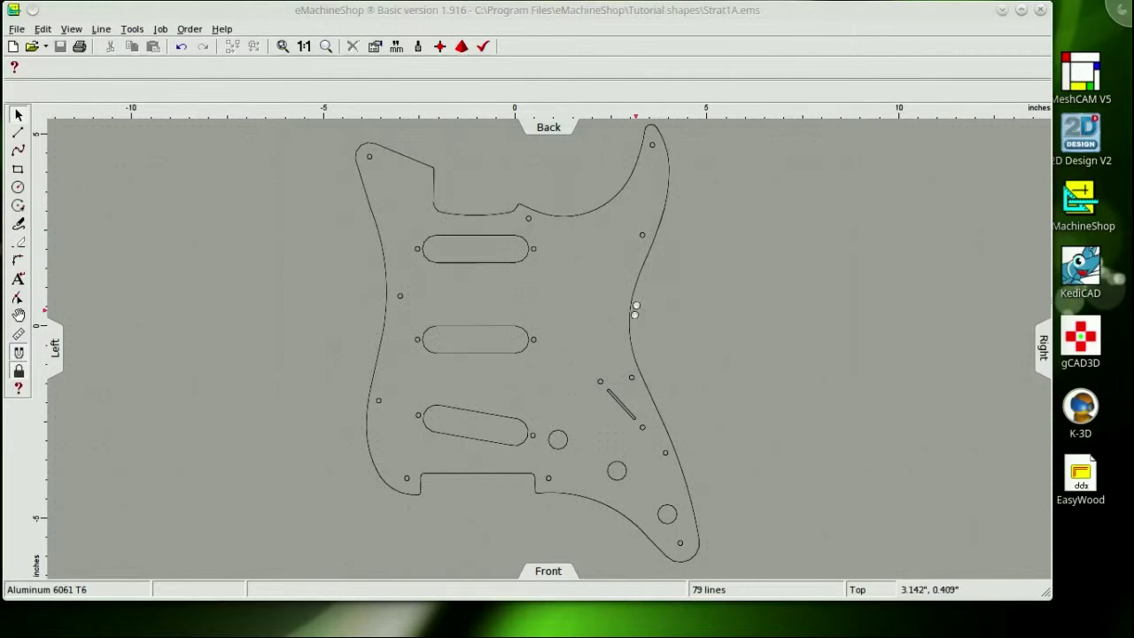
- Close eMachineShop and place the Strat1A.dxf icon beneath the left column of desktop icons
left_click(1041, 10)
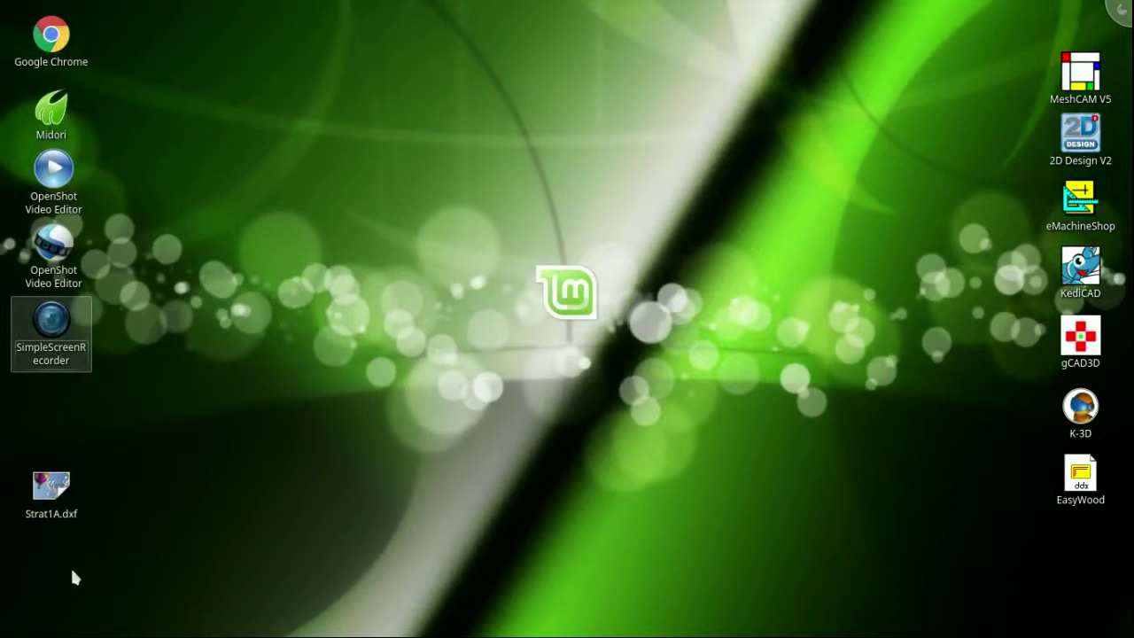
mouse_move(48, 487)
left_mouse_down()
mouse_move(450, 404)
mouse_move(175, 429)
left_mouse_up()
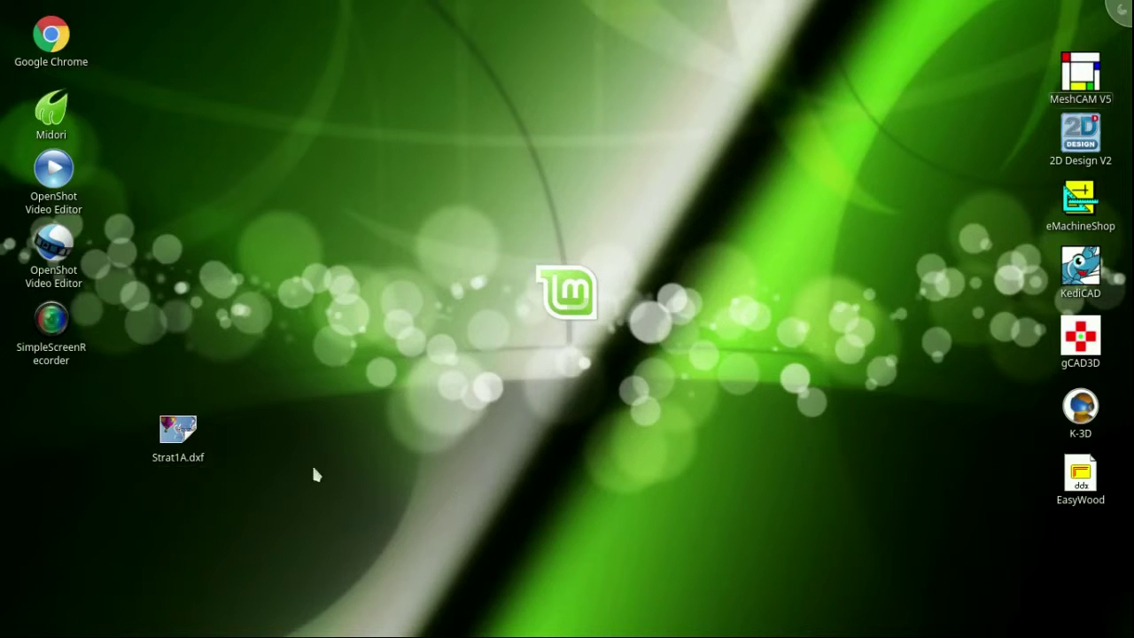
mouse_move(168, 436)
left_mouse_down()
mouse_move(68, 456)
mouse_move(44, 439)
left_mouse_up()
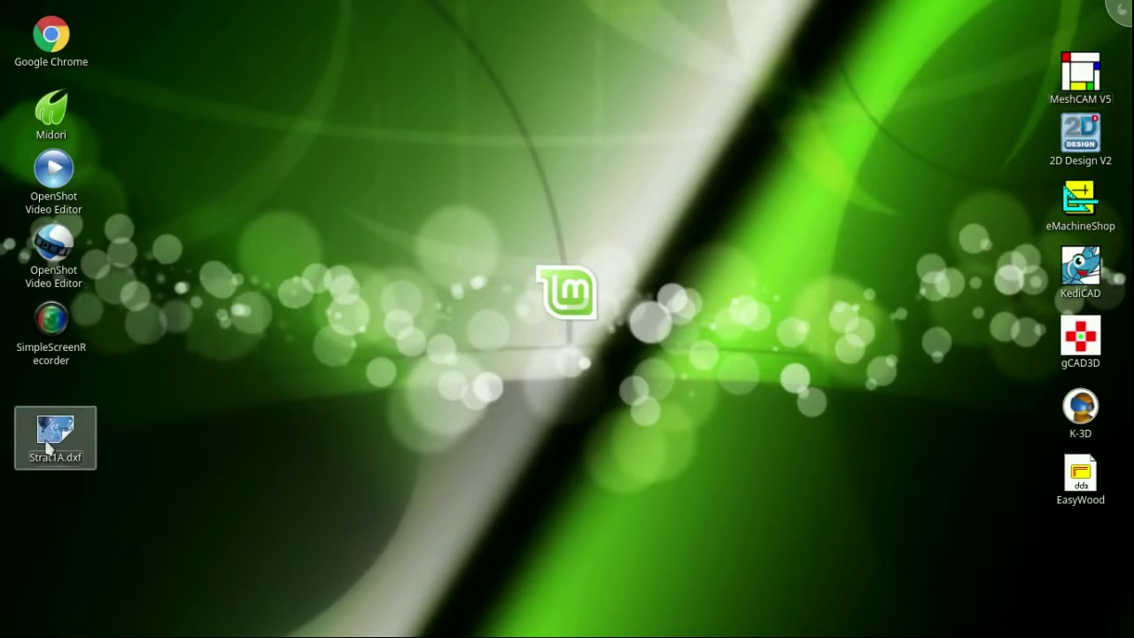
left_click(532, 492)
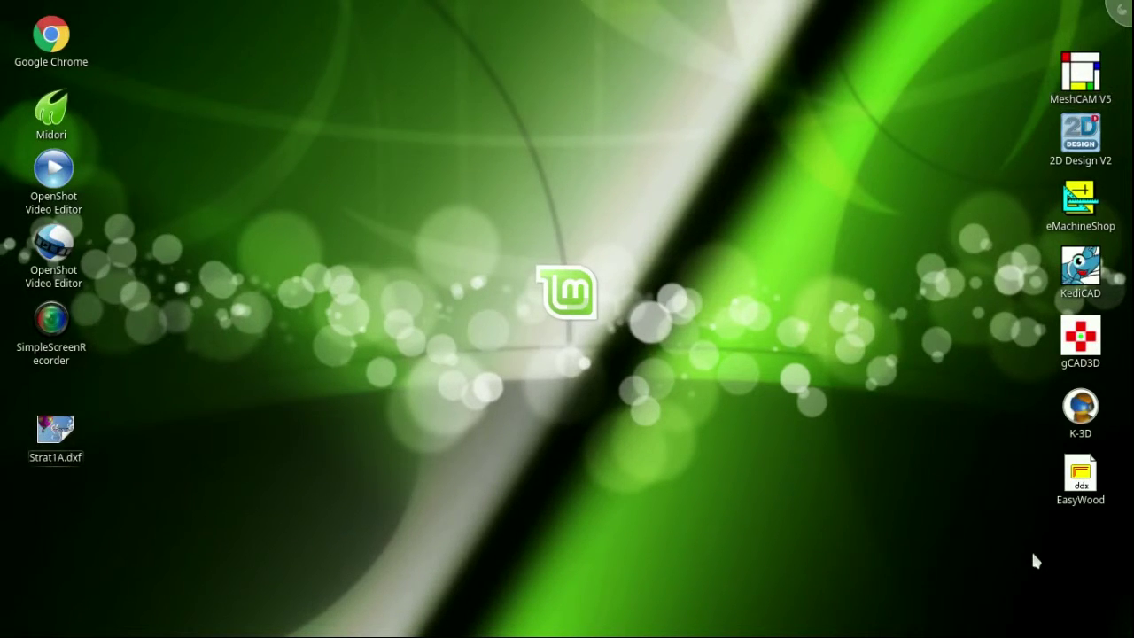